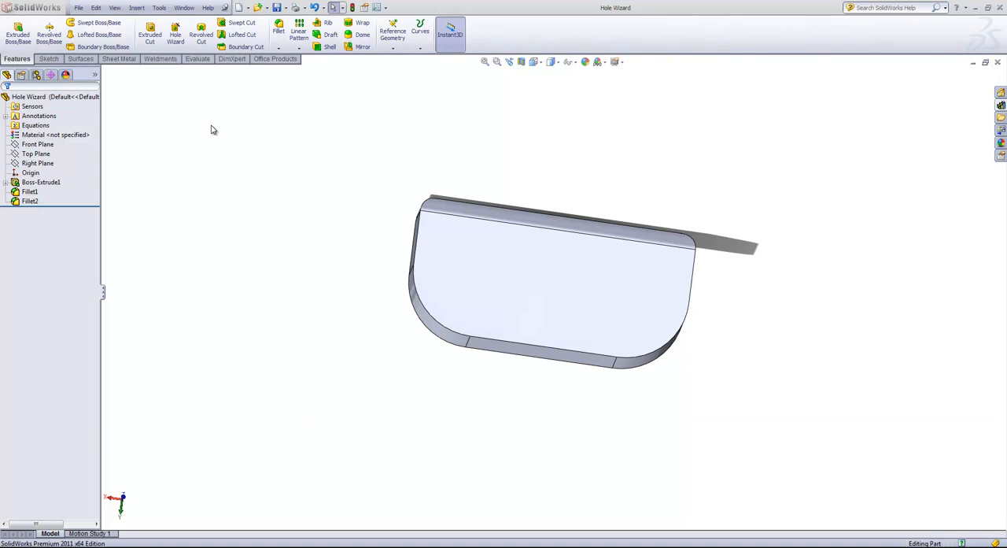
Step: Start a 1/4 in Hole Wizard hole and place five hole centers across the large flat face
{"action": "left_click", "coordinate": [175, 38]}
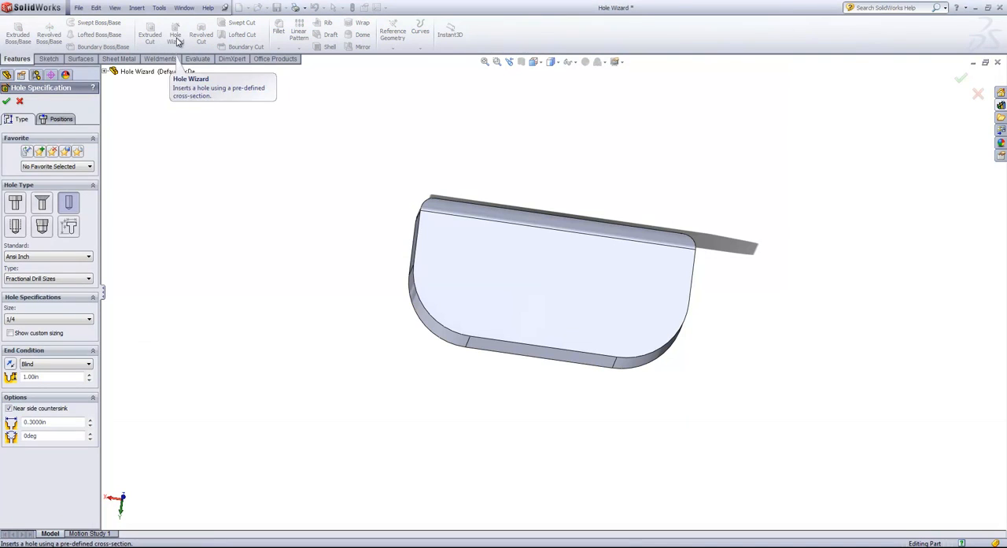
{"action": "left_click", "coordinate": [54, 122]}
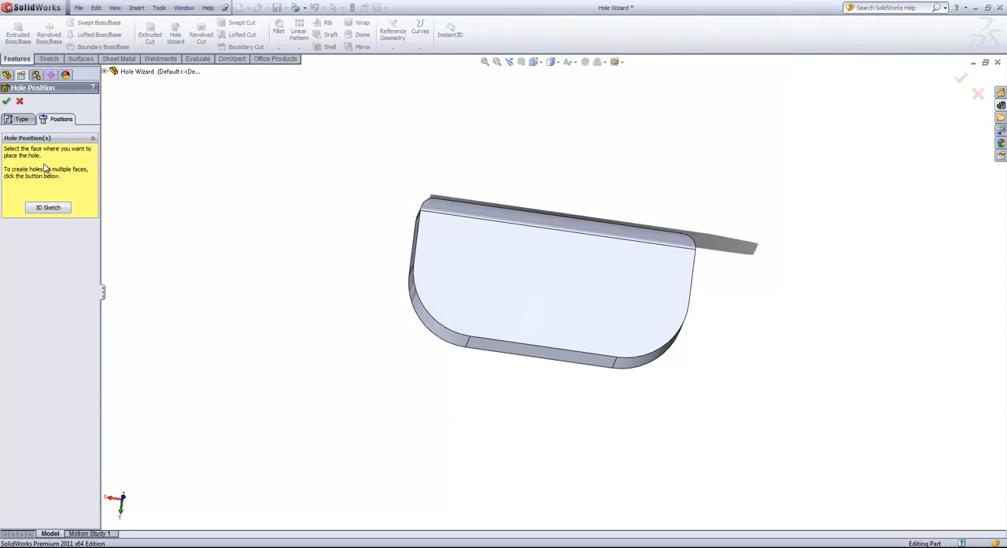
{"action": "left_click", "coordinate": [482, 243]}
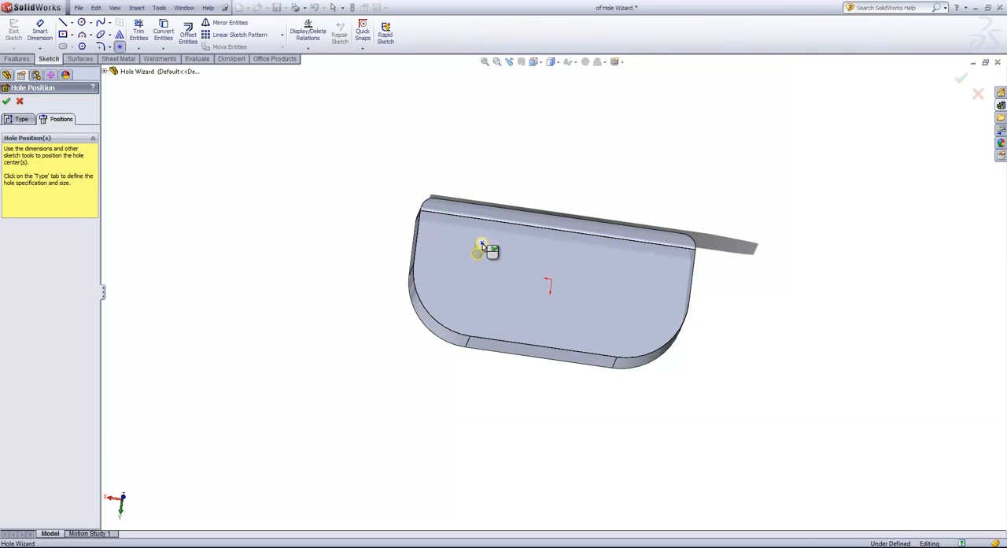
{"action": "left_click", "coordinate": [533, 250]}
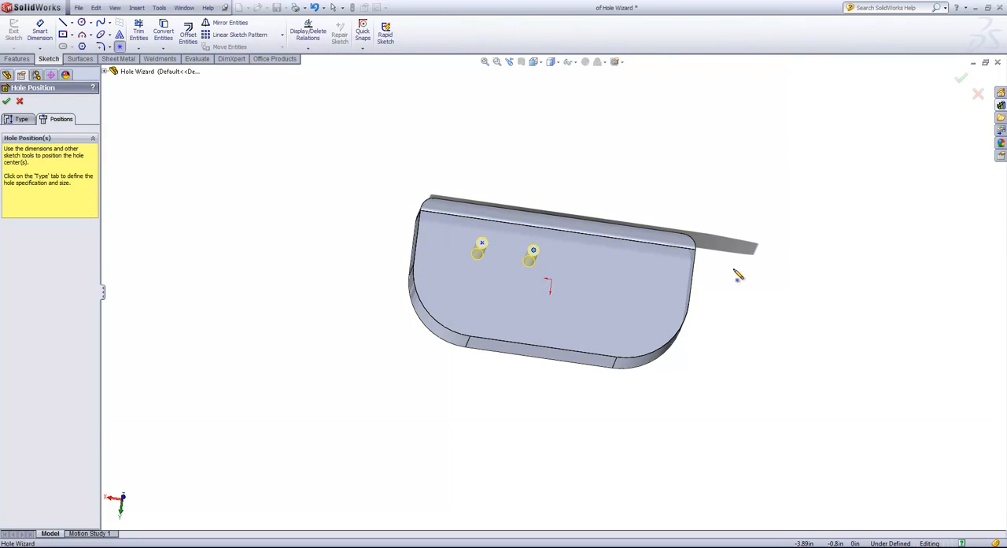
{"action": "left_click", "coordinate": [592, 260]}
{"action": "left_click", "coordinate": [595, 309]}
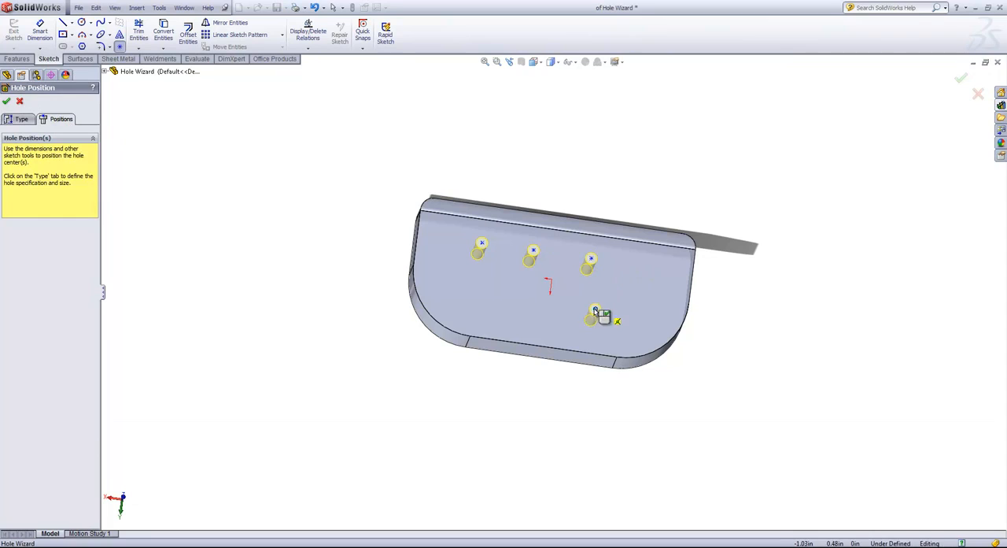
{"action": "left_click", "coordinate": [505, 306]}
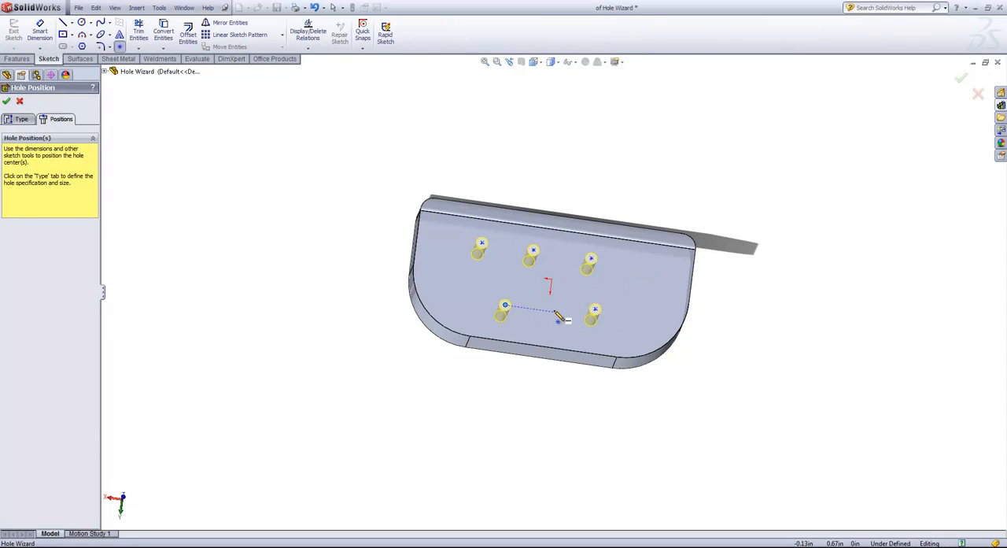
Step: Add one hole center on the face's short straight edge and one on its long filleted edge
{"action": "left_click", "coordinate": [417, 238]}
{"action": "left_click", "coordinate": [564, 230]}
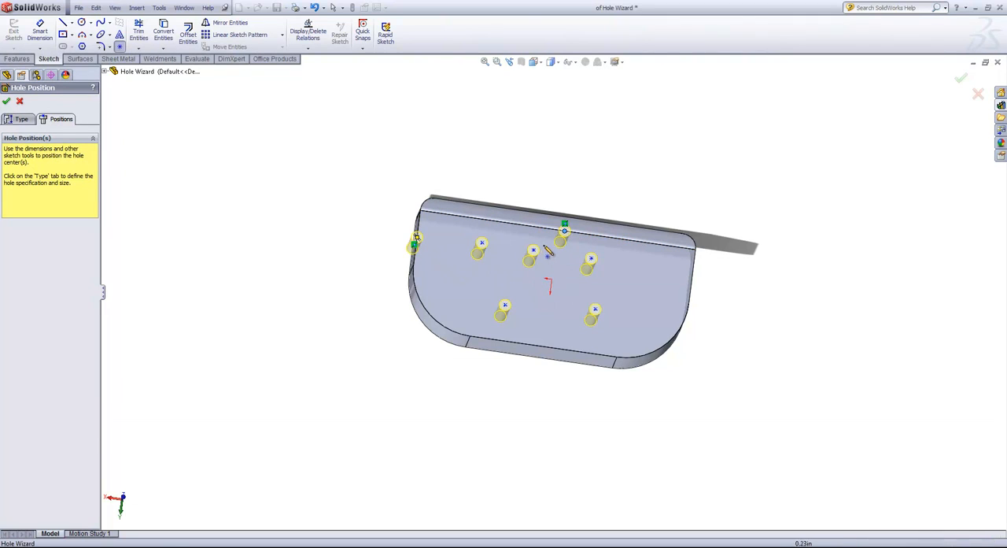
{"action": "right_click", "coordinate": [542, 236]}
{"action": "left_click", "coordinate": [560, 241]}
Step: Dimension the hole center nearest the filleted corner 0.5 in from the face's long edge
{"action": "middle_click_drag", "start_coordinate": [539, 258], "coordinate": [531, 281]}
{"action": "key", "text": "s"}
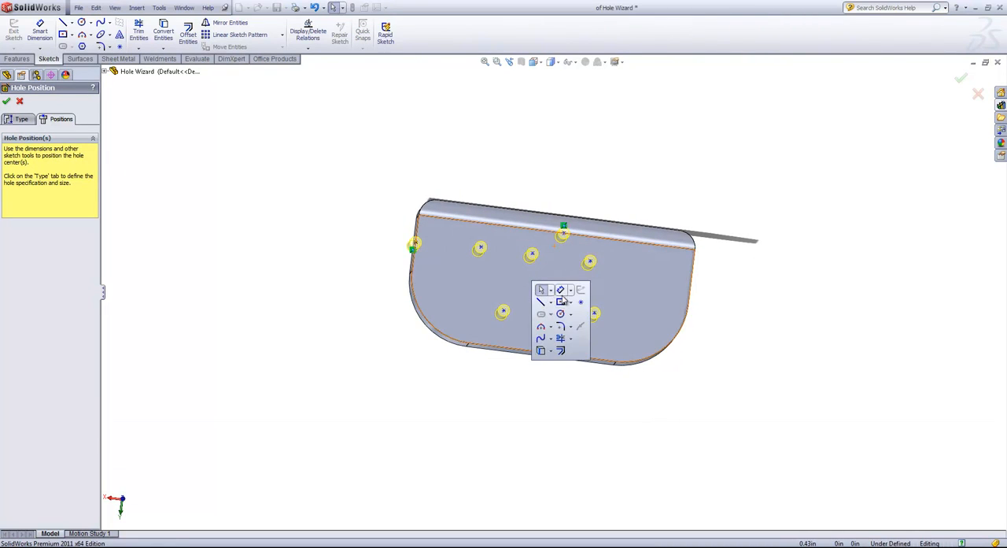
{"action": "left_click", "coordinate": [541, 290]}
{"action": "left_click", "coordinate": [481, 249]}
{"action": "left_click", "coordinate": [469, 221]}
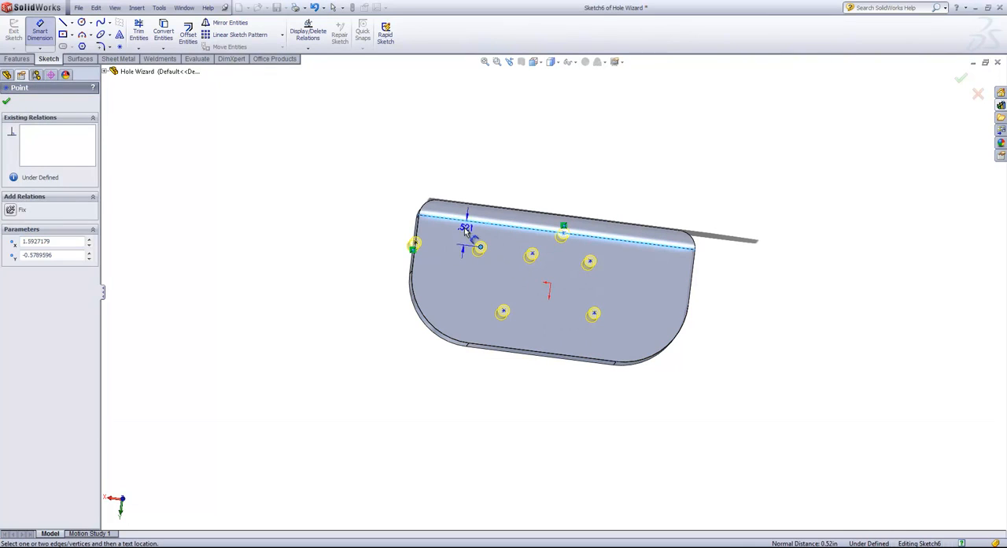
{"action": "left_click", "coordinate": [456, 229]}
{"action": "type", "text": ".5"}
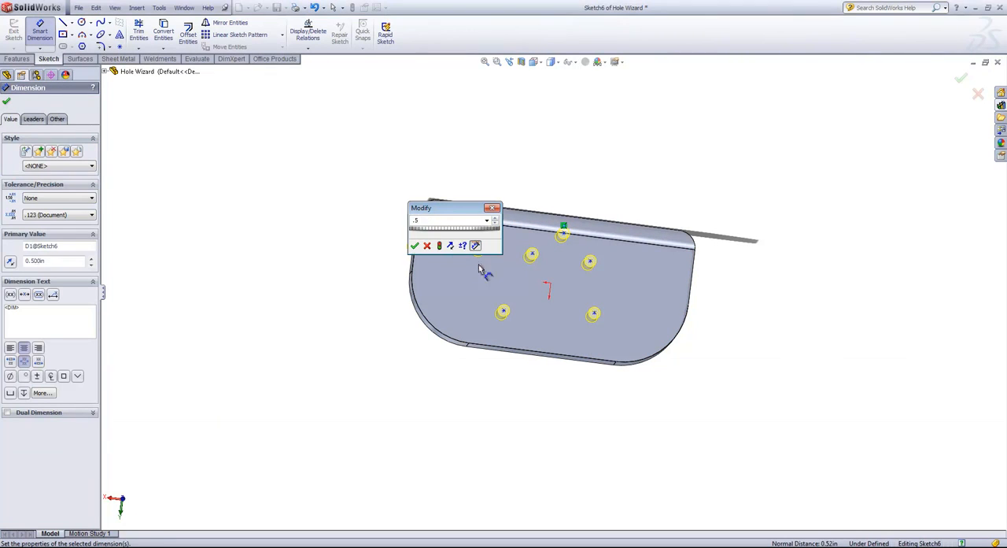
{"action": "key", "text": "Return"}
Step: Dimension the same hole center 1.5 in from the face's short straight edge
{"action": "left_click", "coordinate": [479, 247]}
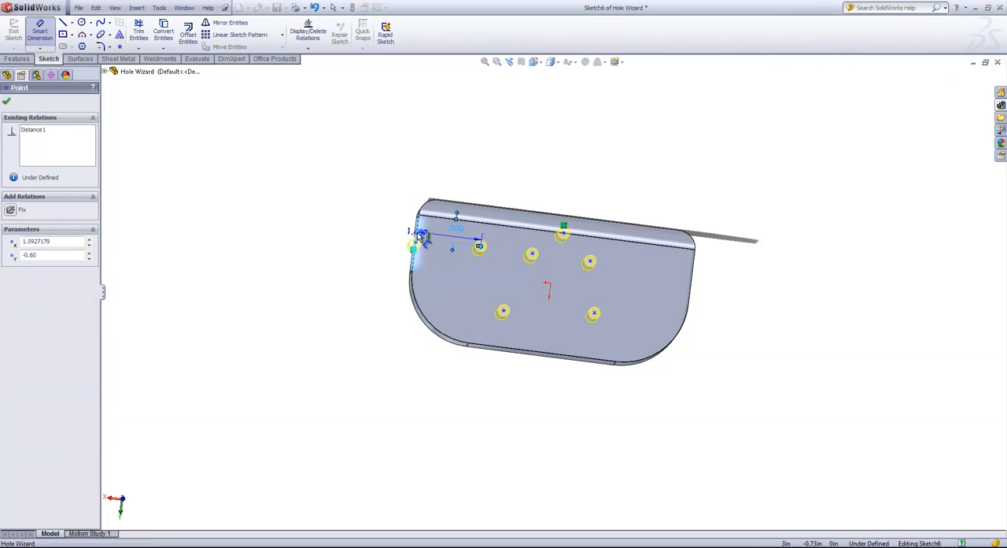
{"action": "left_click", "coordinate": [415, 234]}
{"action": "left_click", "coordinate": [468, 320]}
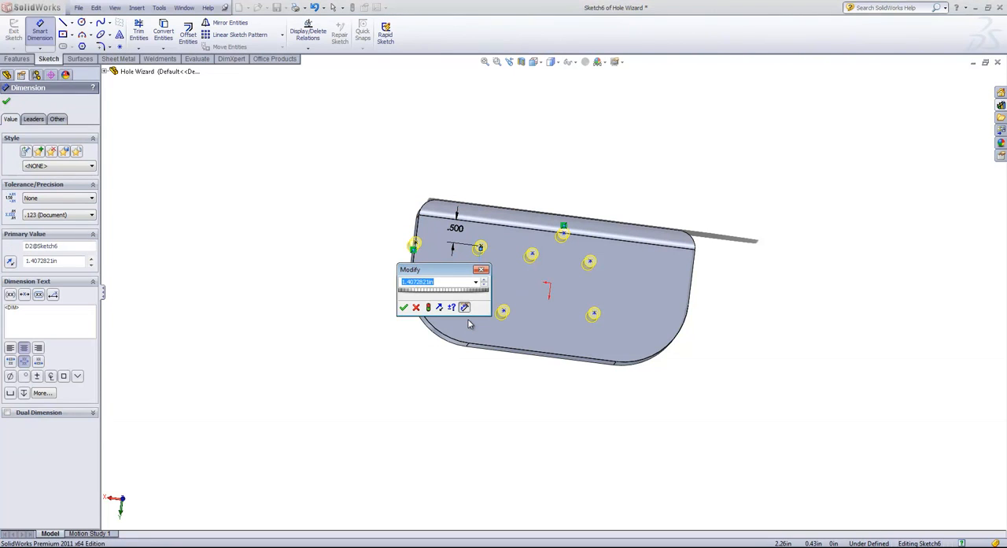
{"action": "type", "text": "1.5"}
{"action": "key", "text": "Return"}
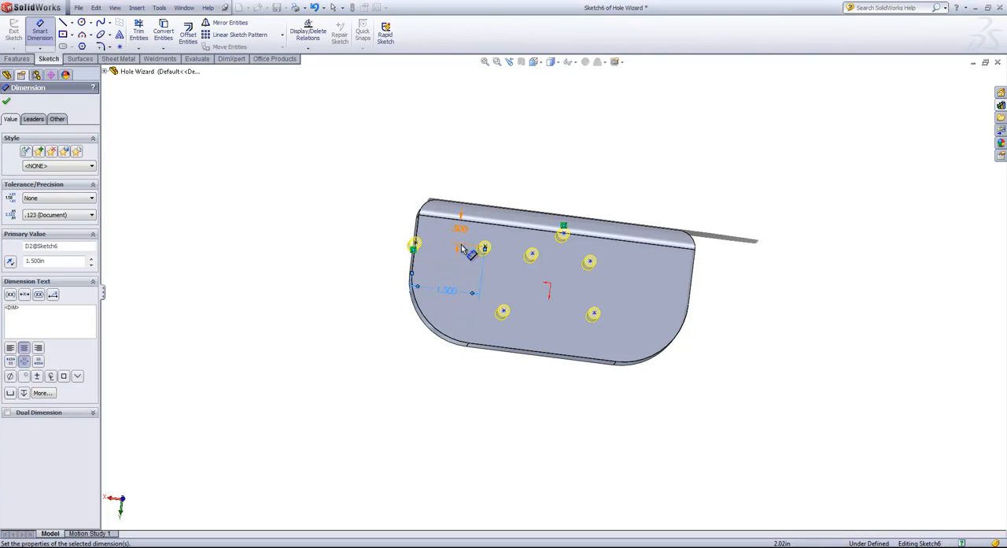
{"action": "right_click", "coordinate": [519, 186]}
{"action": "left_click", "coordinate": [535, 190]}
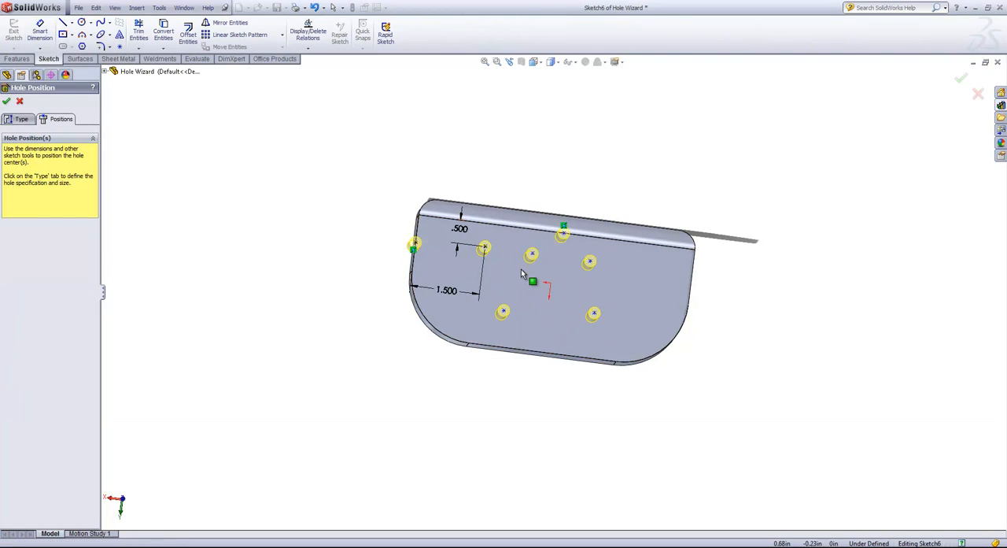
Step: Delete all the hole centers from the face and cancel the Hole Wizard
{"action": "left_click", "coordinate": [503, 307]}
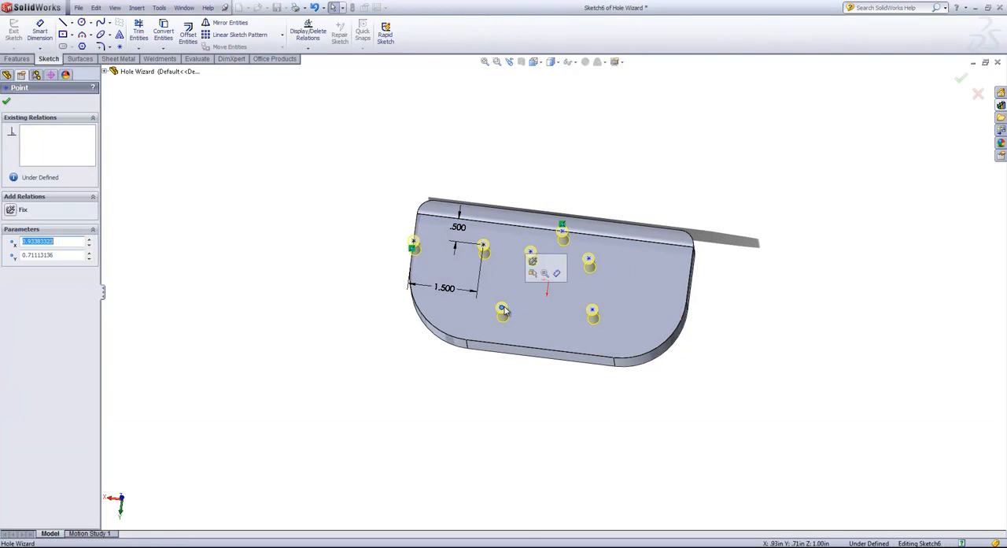
{"action": "left_click_drag", "start_coordinate": [504, 312], "coordinate": [563, 237]}
{"action": "key", "text": "Delete"}
{"action": "left_click", "coordinate": [591, 260]}
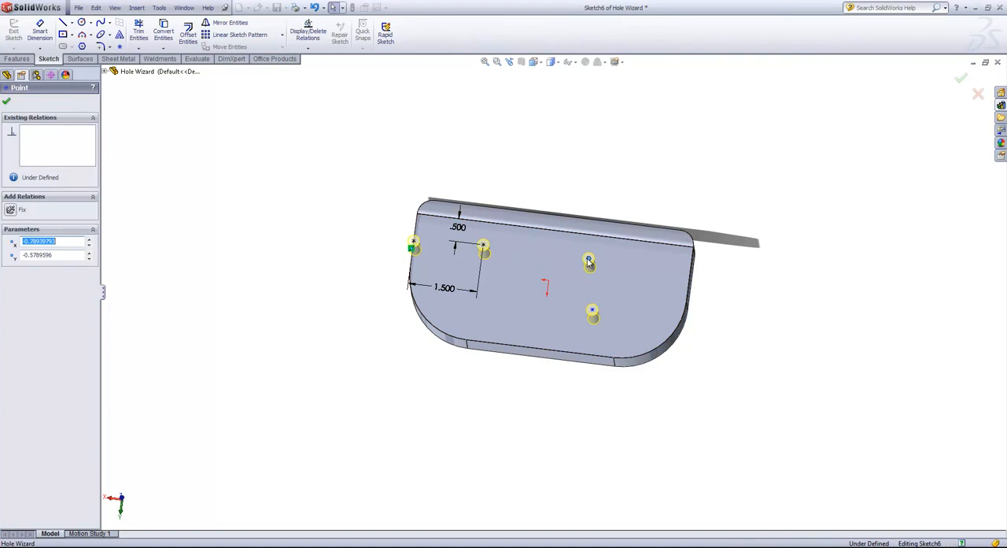
{"action": "key", "text": "Delete"}
{"action": "left_click", "coordinate": [592, 311]}
{"action": "key", "text": "Delete"}
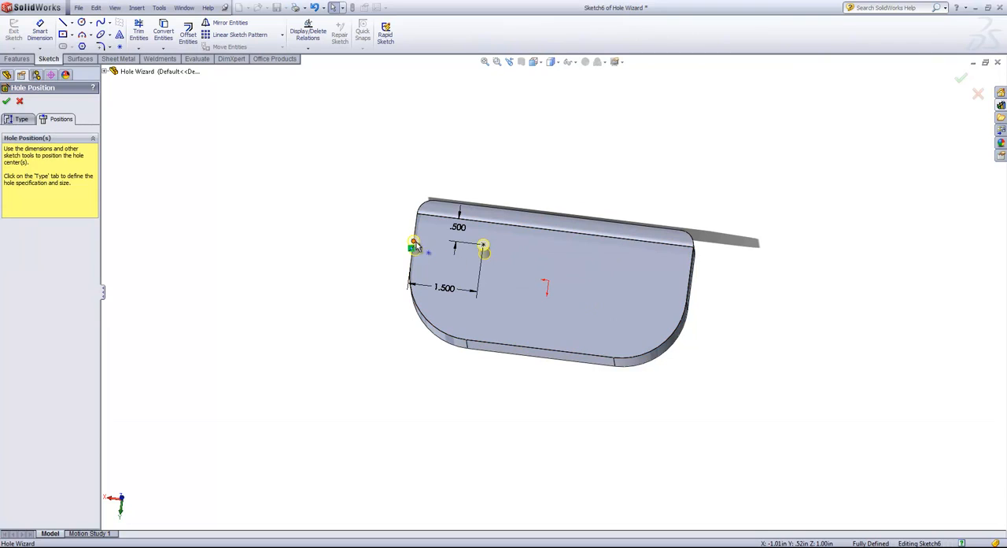
{"action": "left_click", "coordinate": [414, 240]}
{"action": "key", "text": "Delete"}
{"action": "left_click", "coordinate": [483, 245]}
{"action": "key", "text": "Delete"}
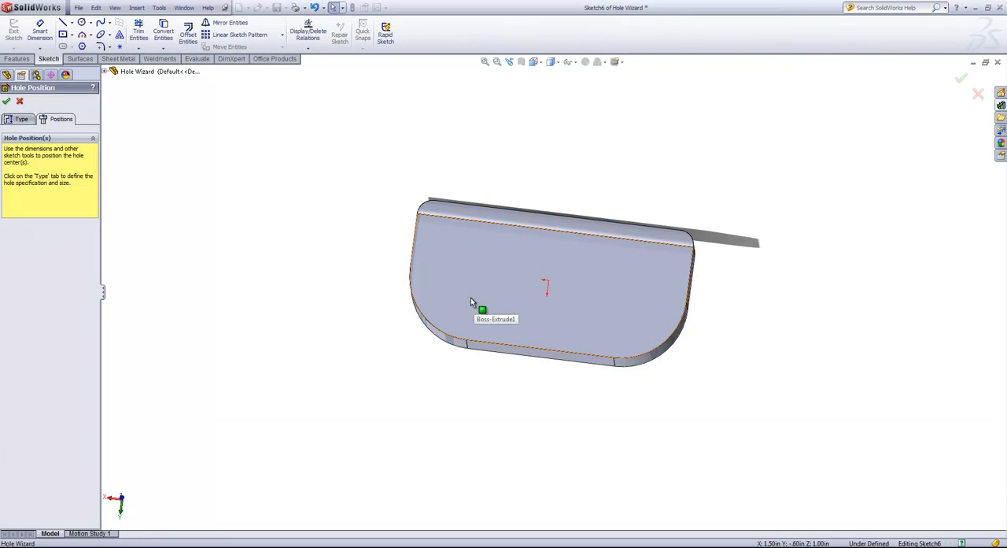
{"action": "left_click", "coordinate": [977, 95]}
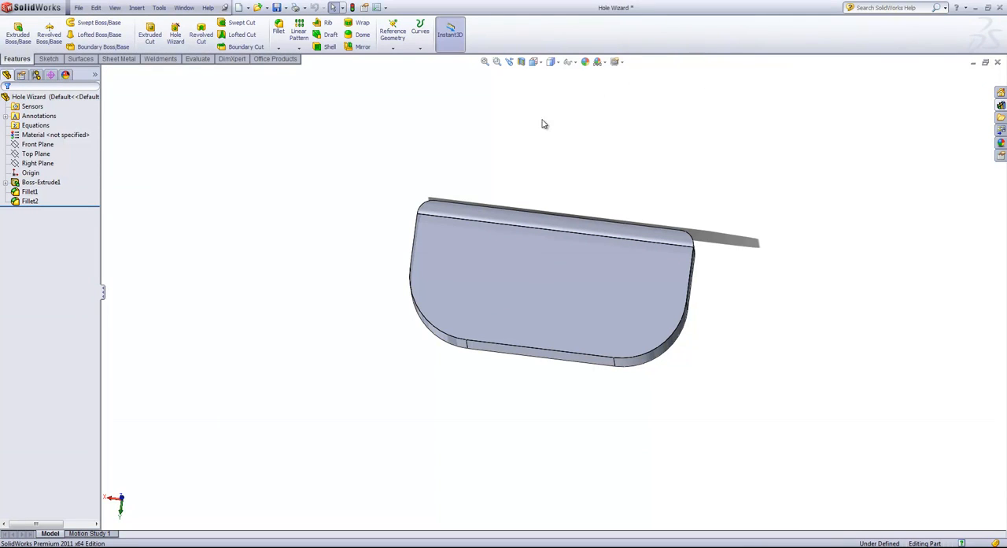
Step: Restart the Hole Wizard with 3D sketch positioning and place two holes on the large face, one on the long flat side and one on the rounded corner
{"action": "left_click", "coordinate": [175, 34]}
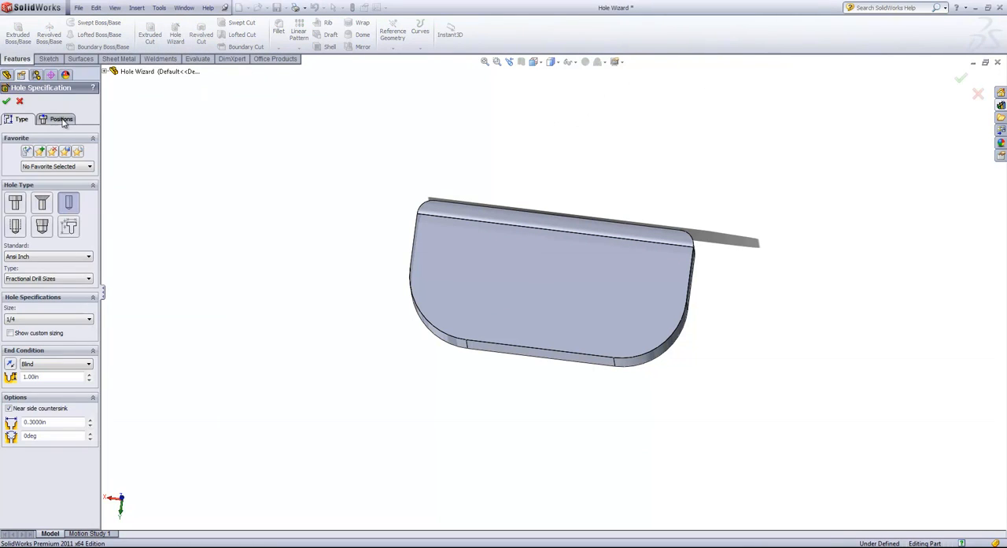
{"action": "left_click", "coordinate": [62, 120]}
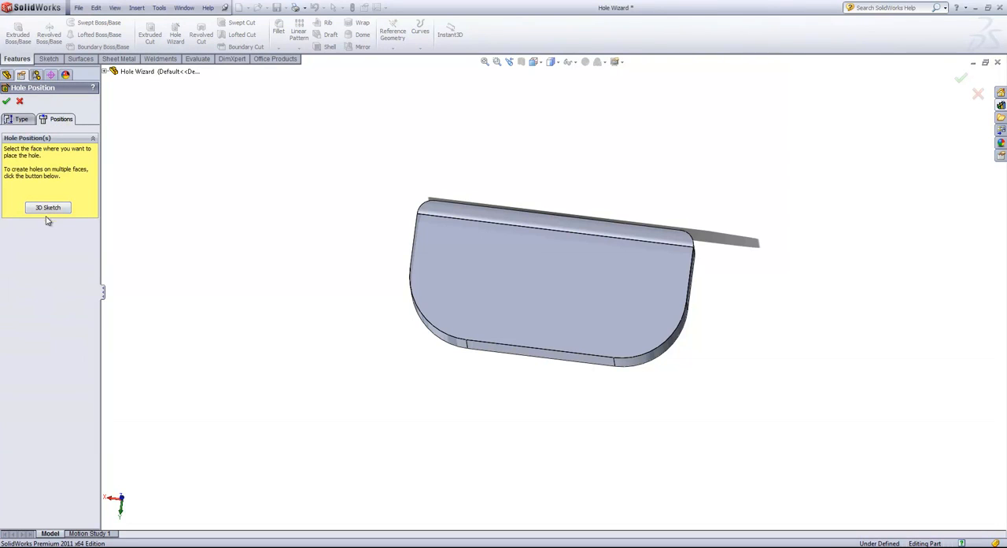
{"action": "left_click", "coordinate": [47, 208]}
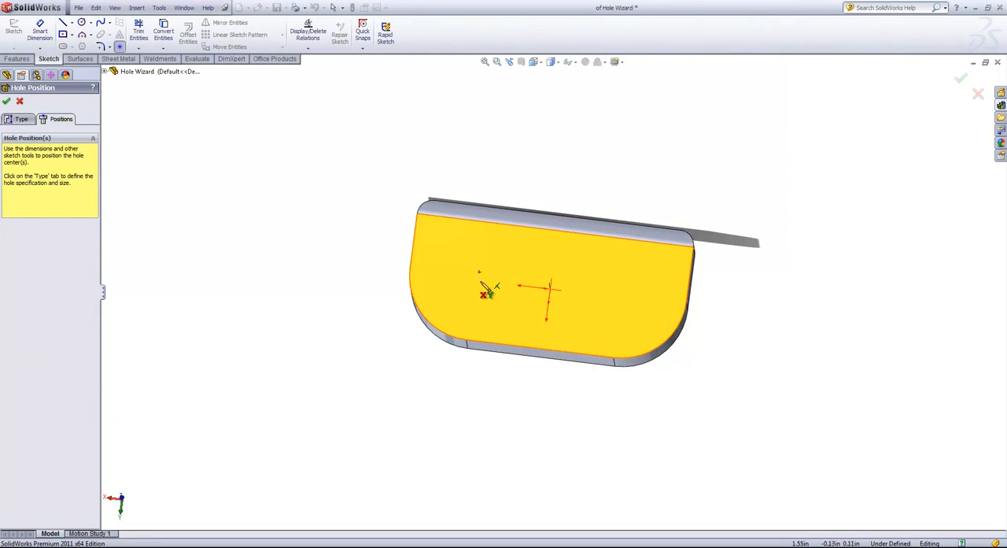
{"action": "middle_click_drag", "start_coordinate": [481, 314], "coordinate": [486, 225]}
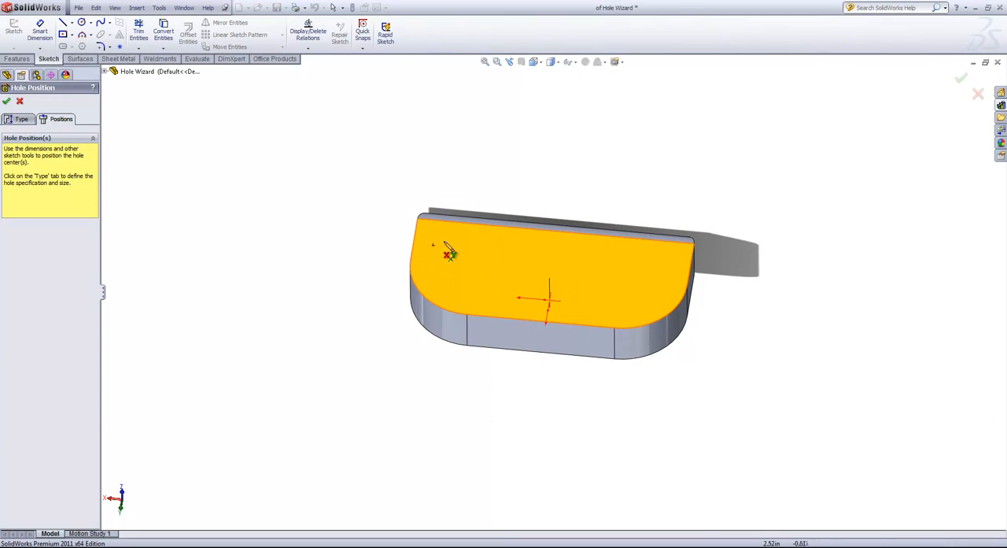
{"action": "left_click", "coordinate": [446, 270]}
{"action": "left_click", "coordinate": [532, 247]}
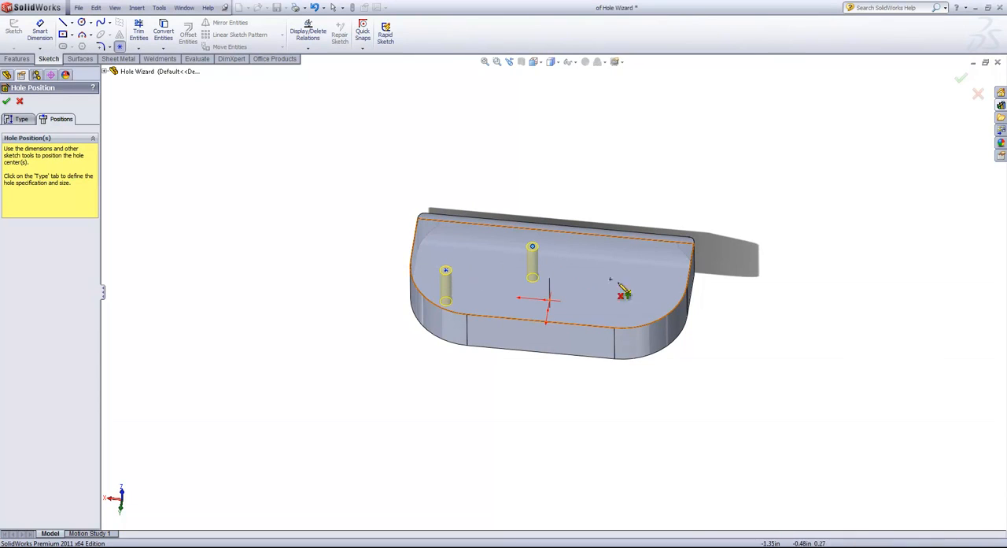
{"action": "left_click", "coordinate": [574, 339]}
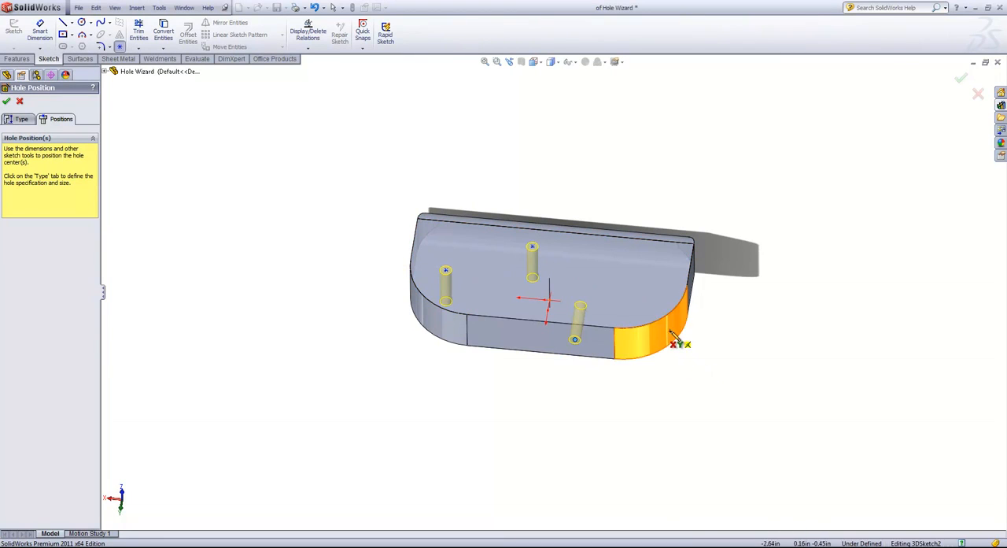
{"action": "left_click", "coordinate": [673, 340]}
Step: Place further holes on the back side, its filleted corner and the opposite large face
{"action": "middle_click_drag", "start_coordinate": [757, 322], "coordinate": [753, 216]}
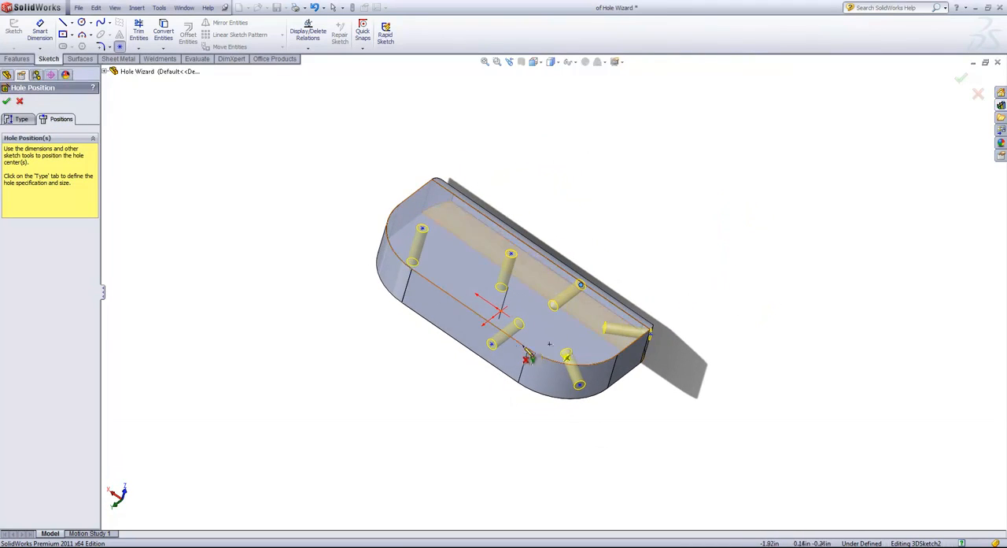
{"action": "scroll", "coordinate": [486, 353], "scroll_direction": "down", "scroll_amount": 1}
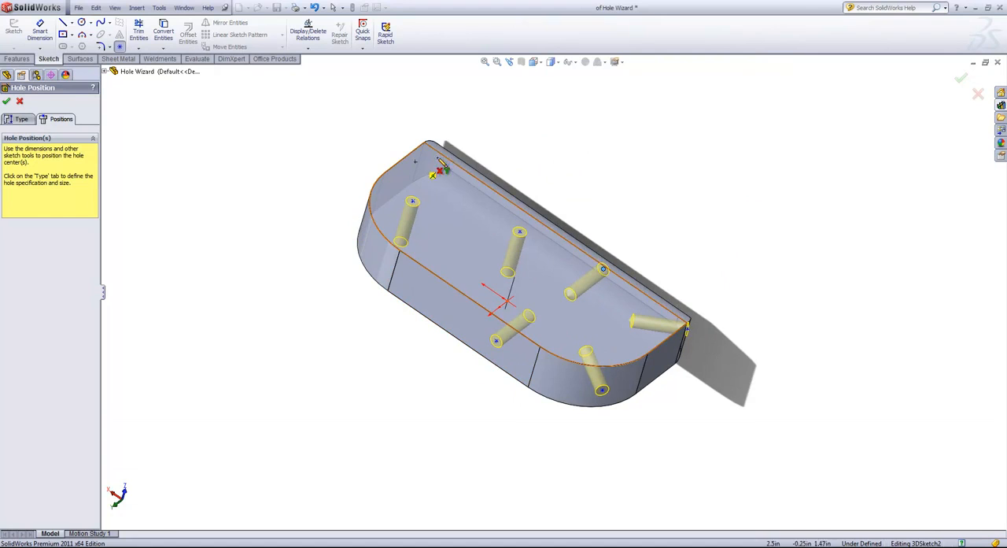
{"action": "middle_click_drag", "start_coordinate": [740, 270], "coordinate": [438, 170]}
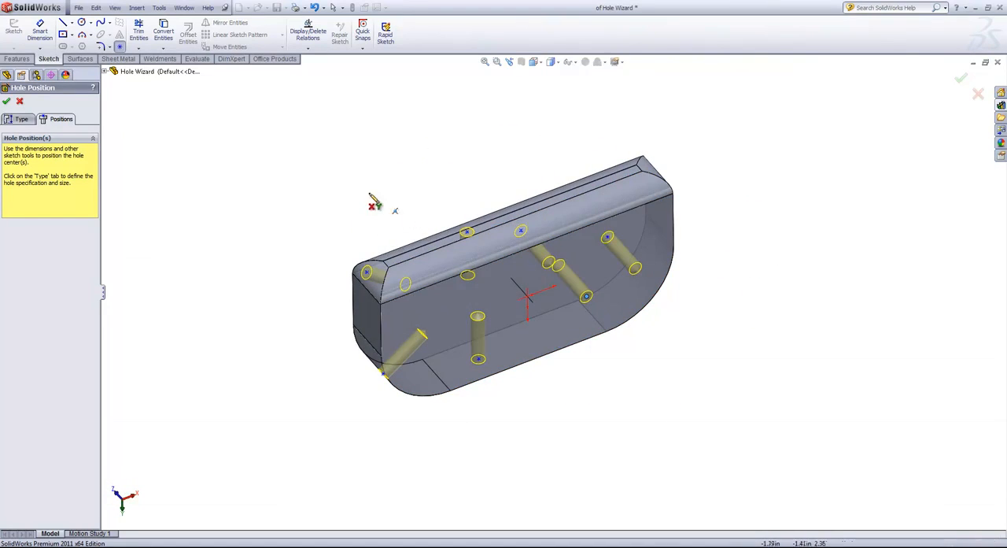
{"action": "middle_click_drag", "start_coordinate": [376, 200], "coordinate": [482, 281]}
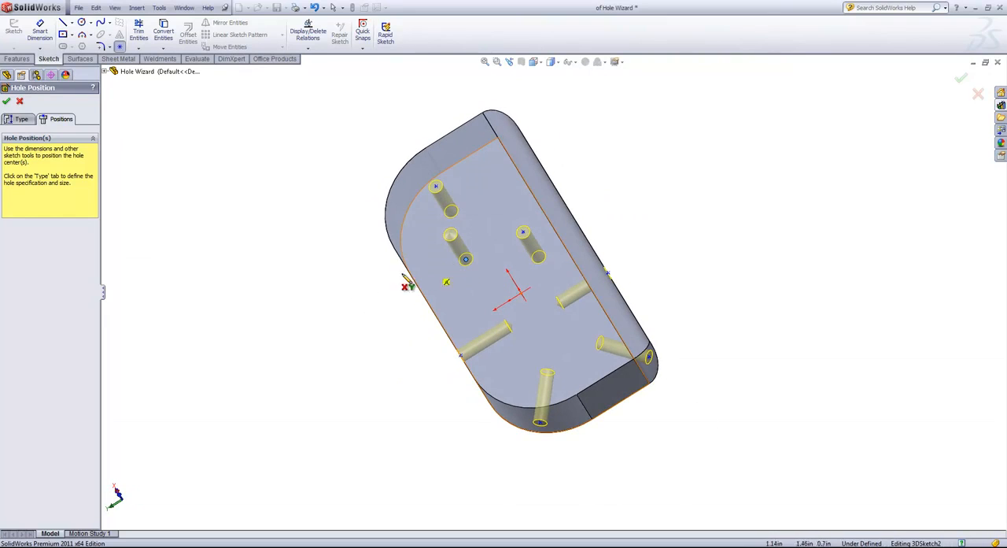
Step: Stop placing points and move the hole on the long flat side along that face
{"action": "right_click", "coordinate": [295, 224]}
{"action": "left_click", "coordinate": [319, 235]}
{"action": "middle_click_drag", "start_coordinate": [456, 337], "coordinate": [471, 351]}
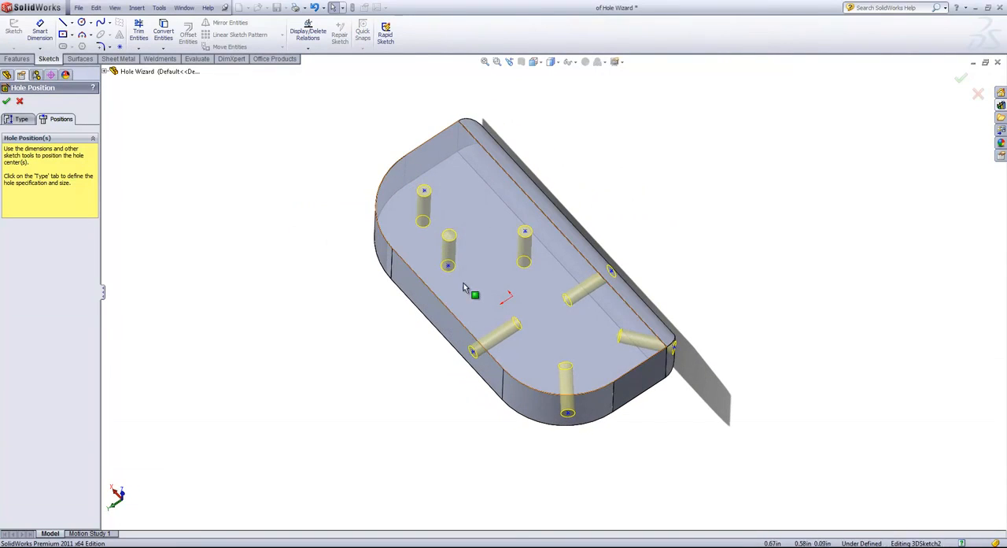
{"action": "left_click_drag", "start_coordinate": [473, 353], "coordinate": [443, 329]}
Step: Delete five hole centers, keeping only the middle one on the large face and the one on the long flat side
{"action": "left_click", "coordinate": [449, 267]}
{"action": "left_click_drag", "start_coordinate": [449, 267], "coordinate": [436, 254]}
{"action": "key", "text": "Delete"}
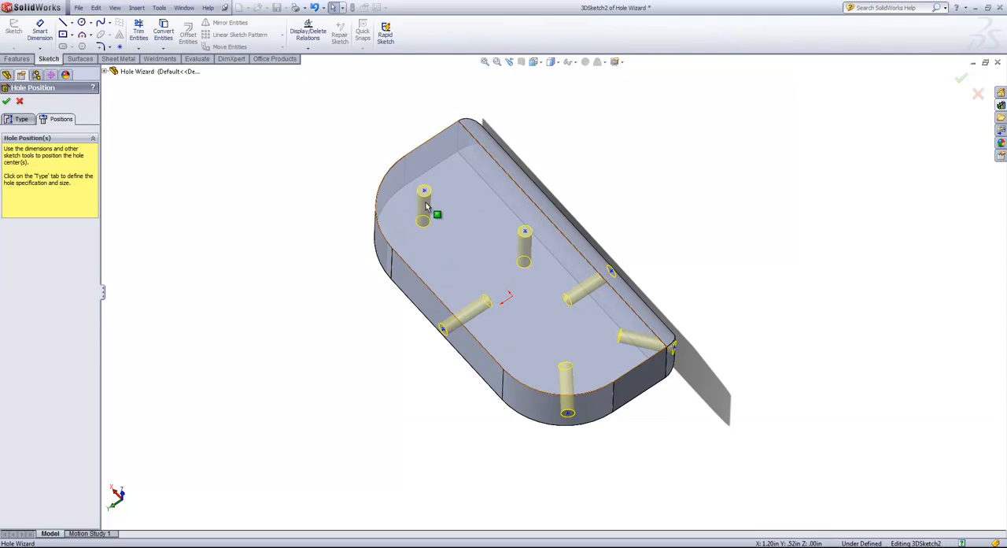
{"action": "left_click", "coordinate": [424, 191]}
{"action": "key", "text": "Delete"}
{"action": "left_click", "coordinate": [612, 273]}
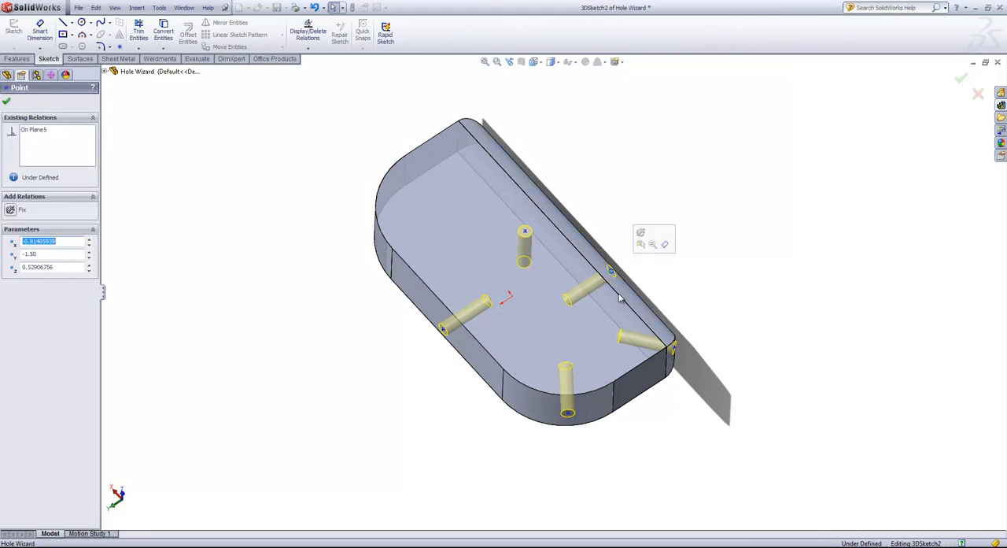
{"action": "key", "text": "Delete"}
{"action": "left_click", "coordinate": [673, 347]}
{"action": "key", "text": "Delete"}
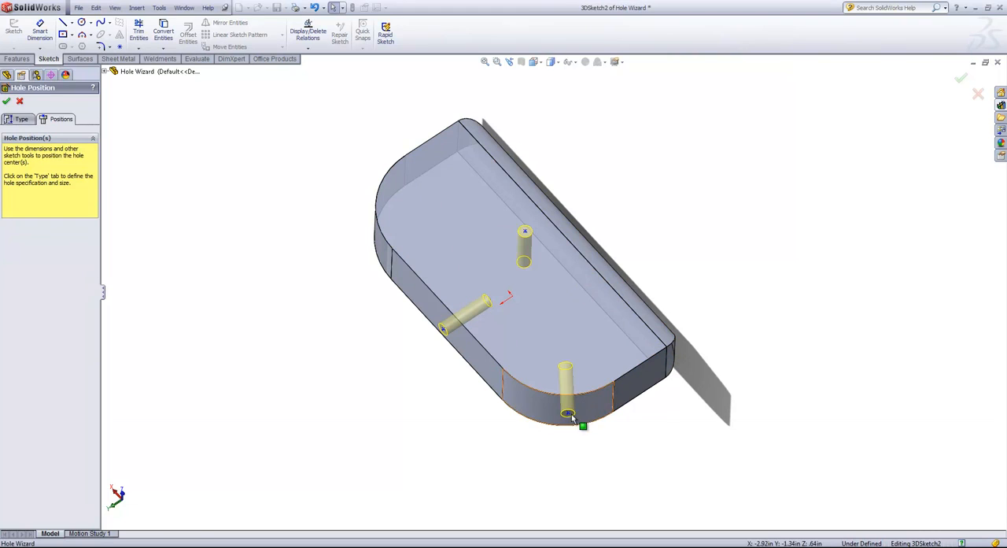
{"action": "left_click", "coordinate": [568, 411]}
{"action": "key", "text": "Delete"}
Step: Shift the hole center on the long flat side slightly and move the large-face hole to about X 1.48, Y 0.06 in
{"action": "middle_click_drag", "start_coordinate": [598, 385], "coordinate": [517, 337]}
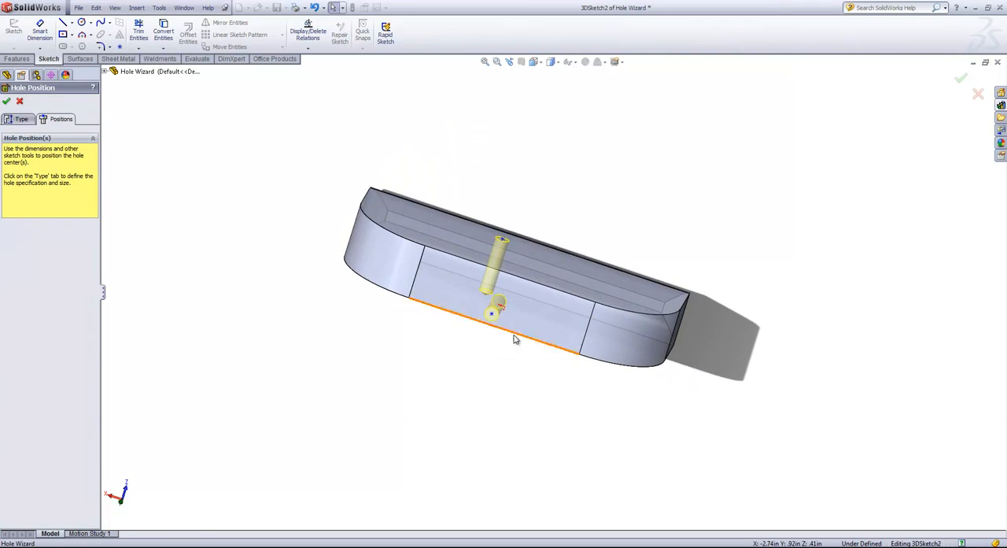
{"action": "left_click", "coordinate": [502, 304]}
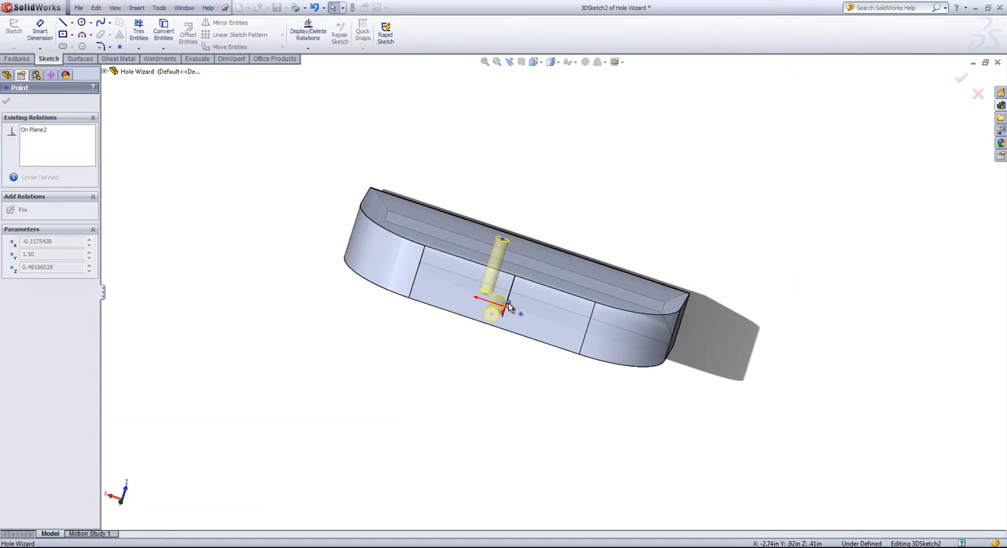
{"action": "left_click_drag", "start_coordinate": [508, 303], "coordinate": [506, 302]}
{"action": "middle_click_drag", "start_coordinate": [538, 241], "coordinate": [502, 339]}
{"action": "scroll", "coordinate": [502, 337], "scroll_direction": "up", "scroll_amount": 1}
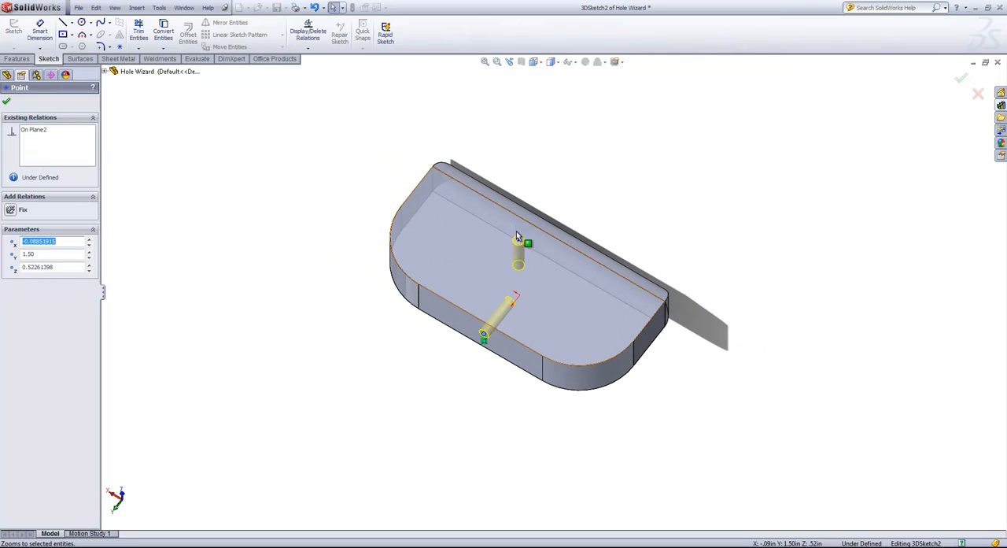
{"action": "mouse_move", "coordinate": [517, 236]}
{"action": "left_mouse_down"}
{"action": "mouse_move", "coordinate": [467, 252]}
{"action": "mouse_move", "coordinate": [447, 274]}
{"action": "left_mouse_up"}
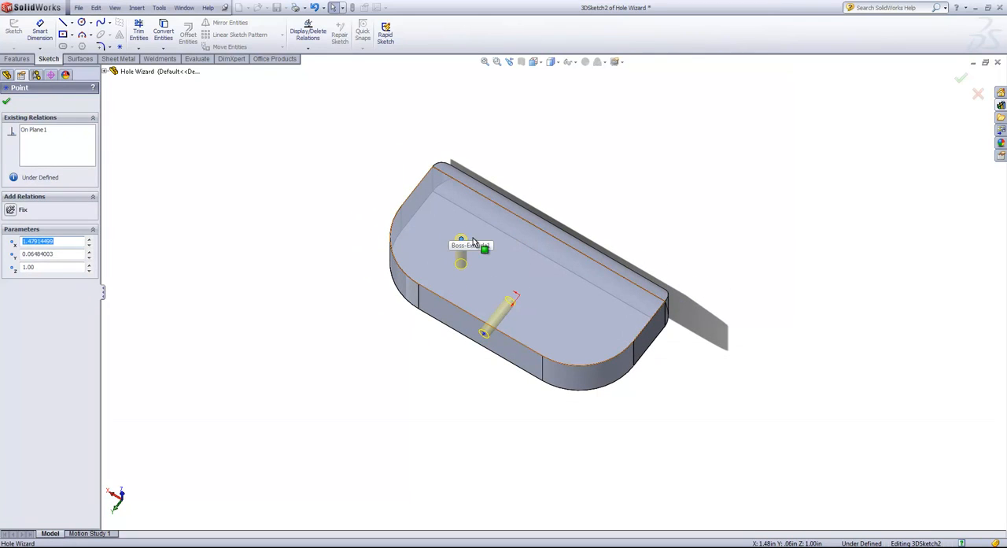
{"action": "left_click", "coordinate": [8, 102]}
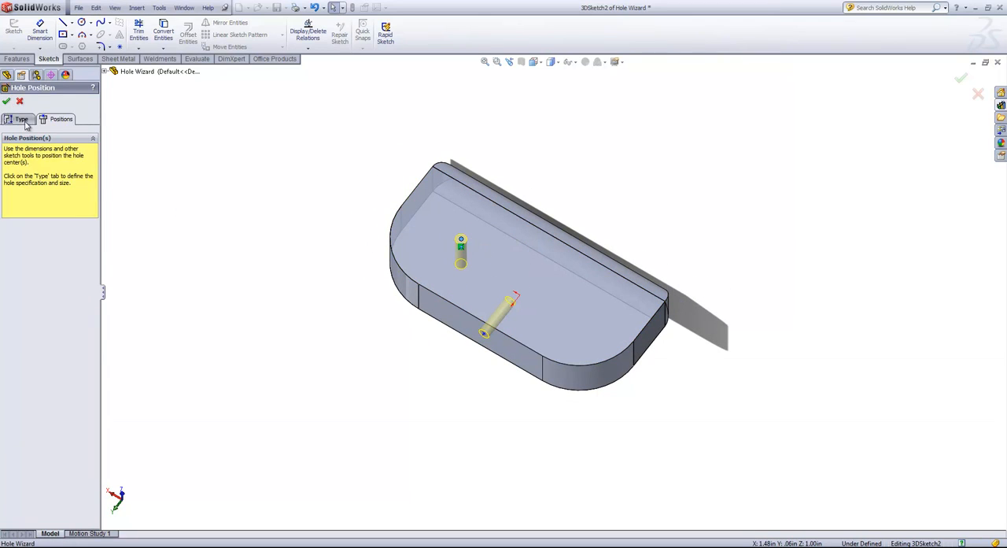
Step: Return to the hole specification and set the standard to Ansi Inch and the type to All Drill sizes
{"action": "left_click", "coordinate": [17, 119]}
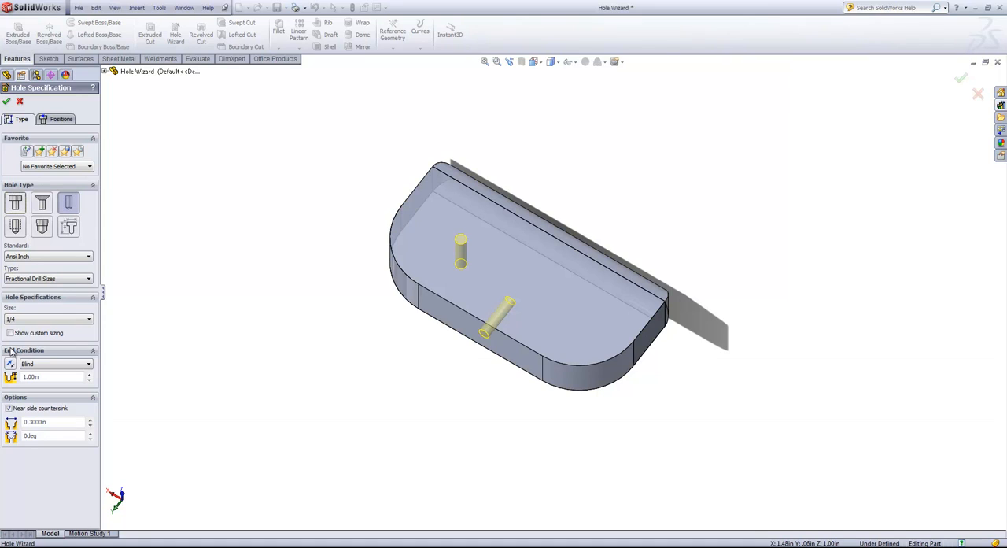
{"action": "left_click", "coordinate": [42, 258]}
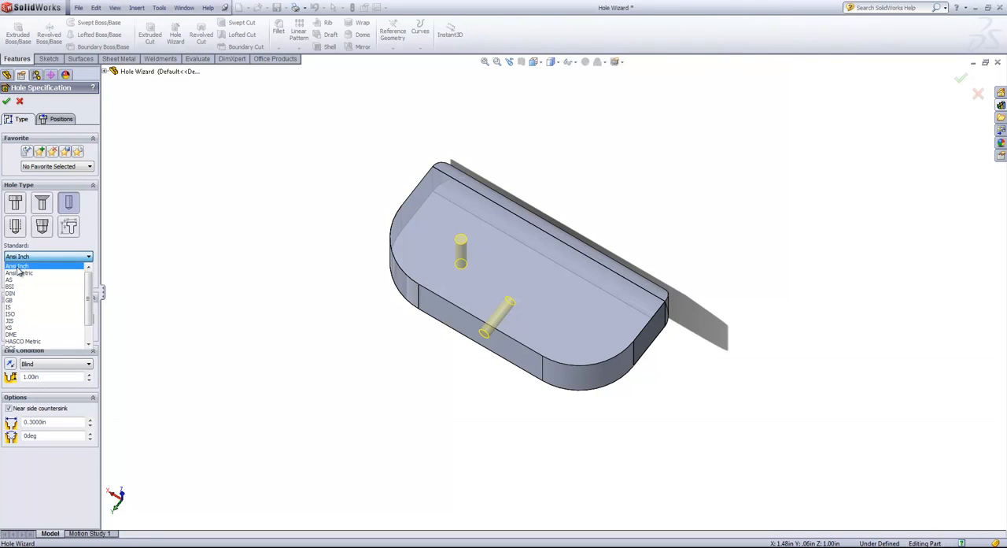
{"action": "left_click", "coordinate": [19, 267]}
{"action": "left_click", "coordinate": [19, 281]}
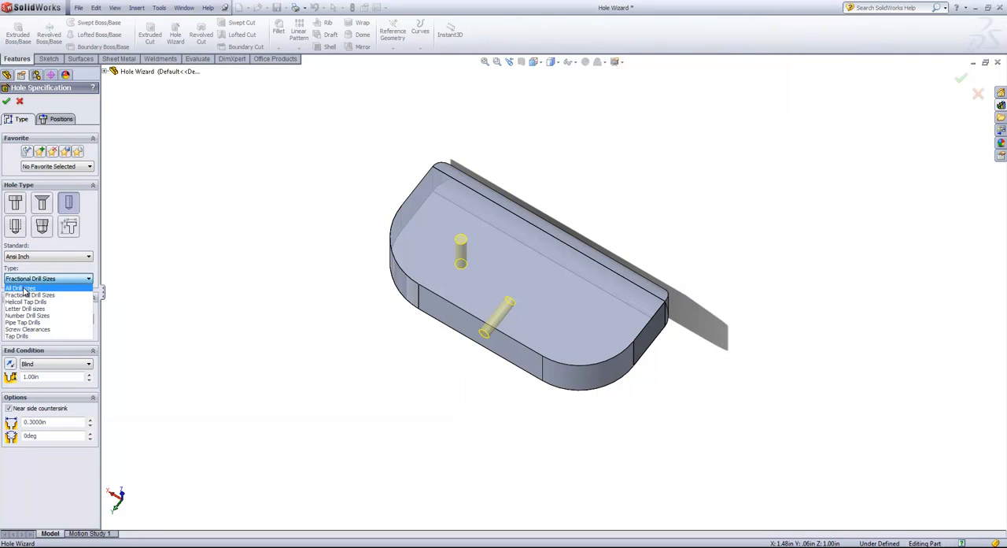
{"action": "left_click", "coordinate": [23, 289]}
Step: Look through the sizes offered for All Drill sizes without choosing another one
{"action": "left_click", "coordinate": [30, 321]}
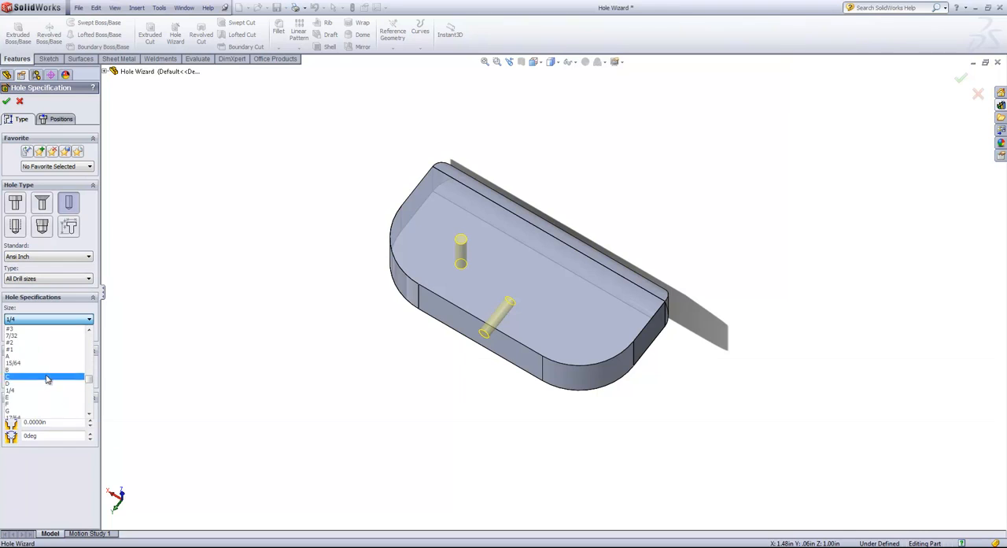
{"action": "scroll", "coordinate": [47, 373], "scroll_direction": "up", "scroll_amount": 15}
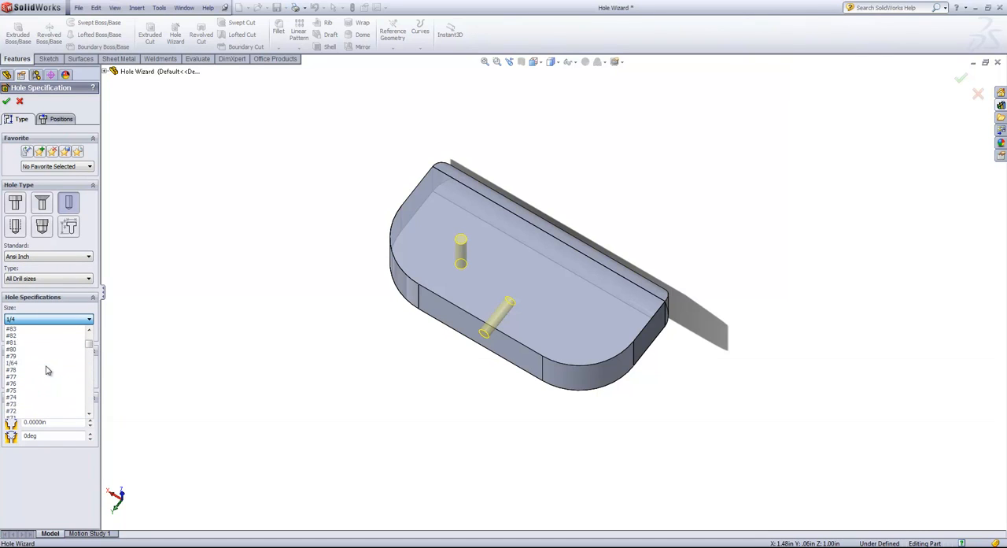
{"action": "scroll", "coordinate": [41, 354], "scroll_direction": "down", "scroll_amount": 20}
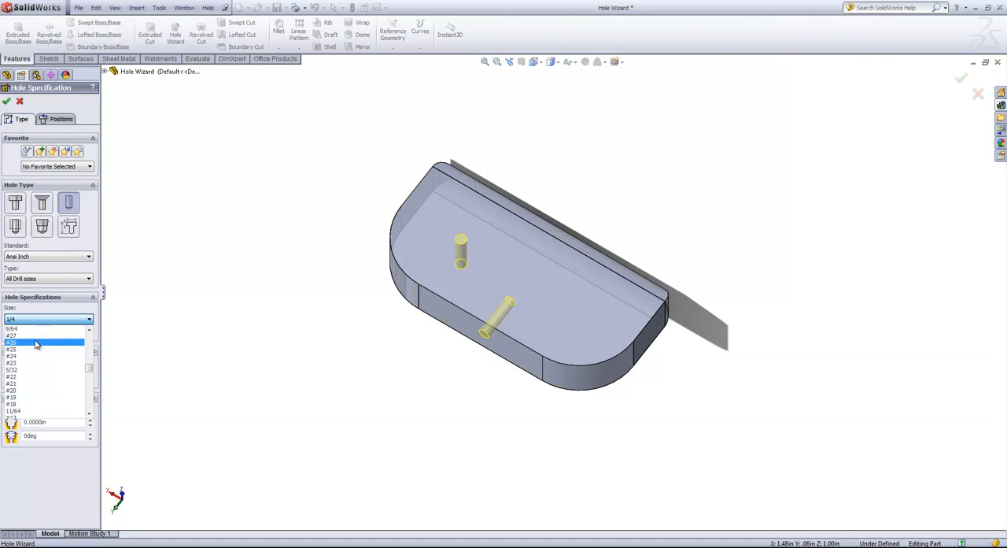
{"action": "scroll", "coordinate": [39, 366], "scroll_direction": "down", "scroll_amount": 6}
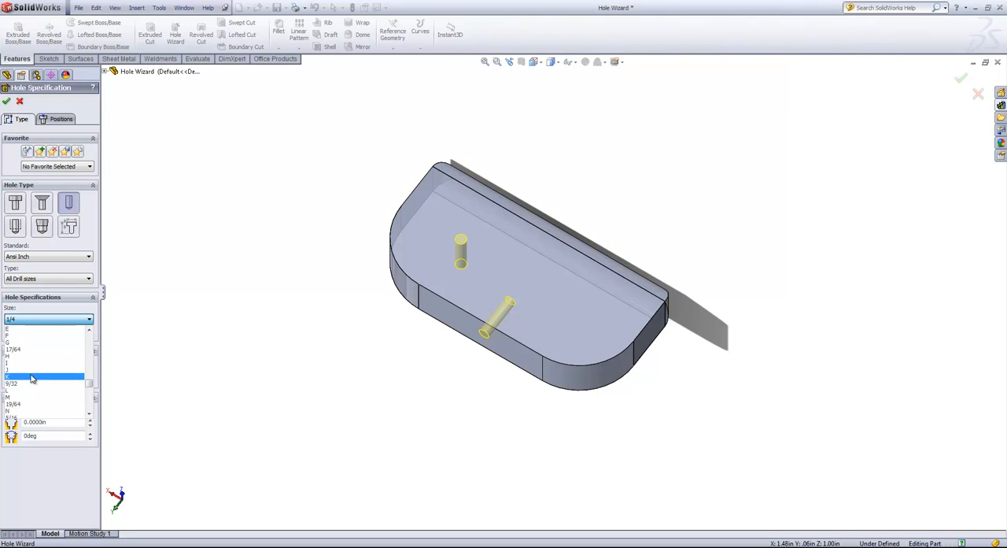
{"action": "left_click", "coordinate": [55, 312]}
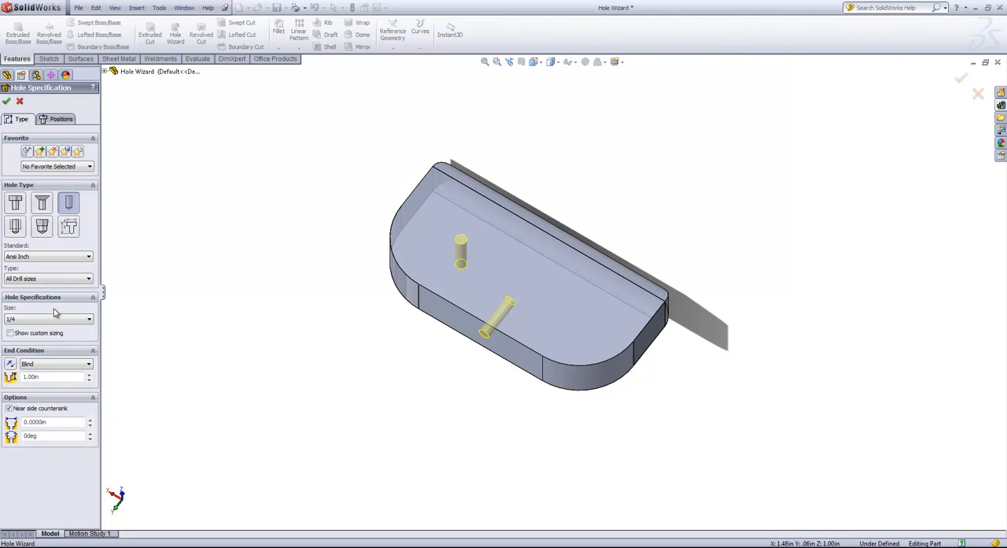
{"action": "left_click", "coordinate": [58, 322]}
{"action": "left_click", "coordinate": [54, 314]}
Step: Change the type to Fractional Drill Sizes and look through its available sizes
{"action": "left_click", "coordinate": [40, 280]}
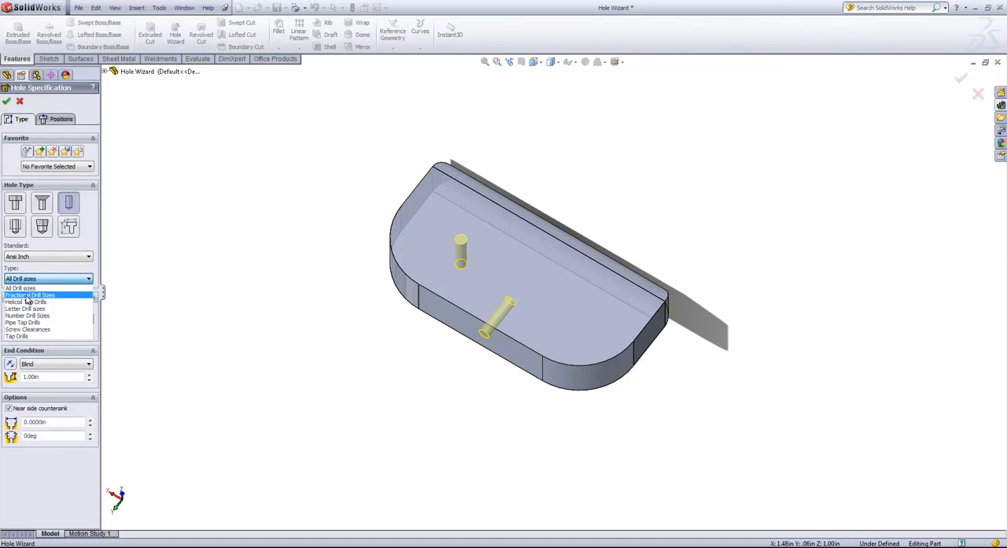
{"action": "left_click", "coordinate": [28, 295]}
{"action": "left_click", "coordinate": [37, 323]}
{"action": "scroll", "coordinate": [44, 352], "scroll_direction": "down", "scroll_amount": 5}
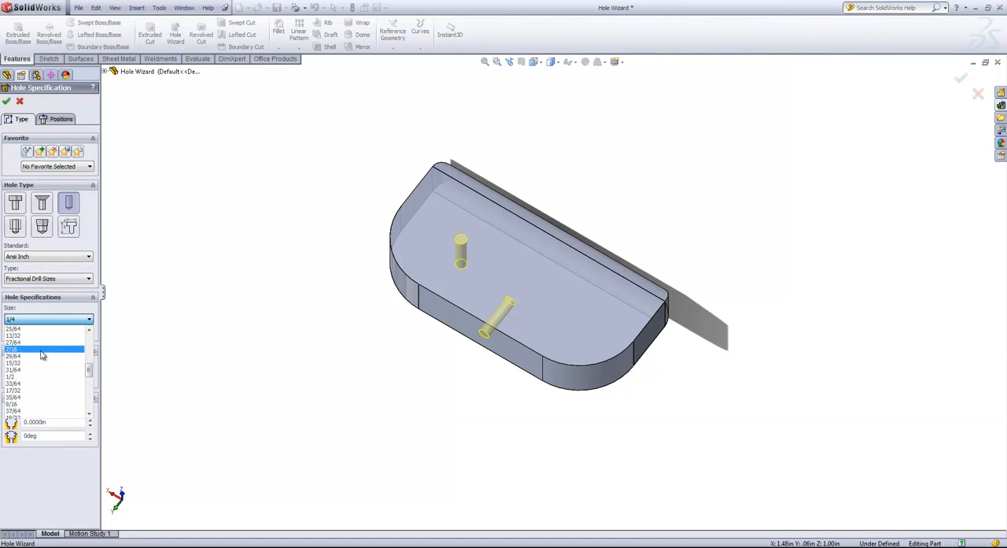
{"action": "scroll", "coordinate": [44, 372], "scroll_direction": "up", "scroll_amount": 10}
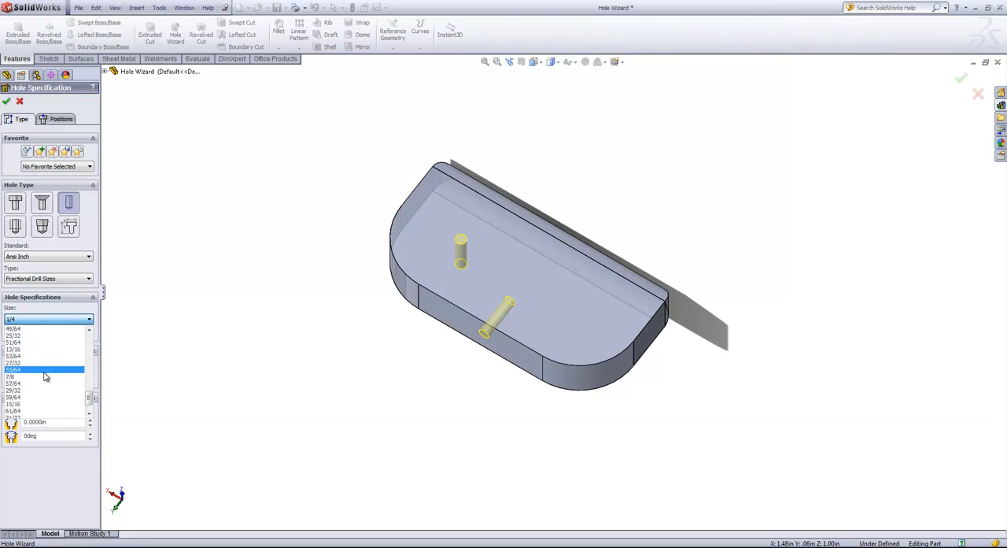
{"action": "left_click", "coordinate": [45, 318]}
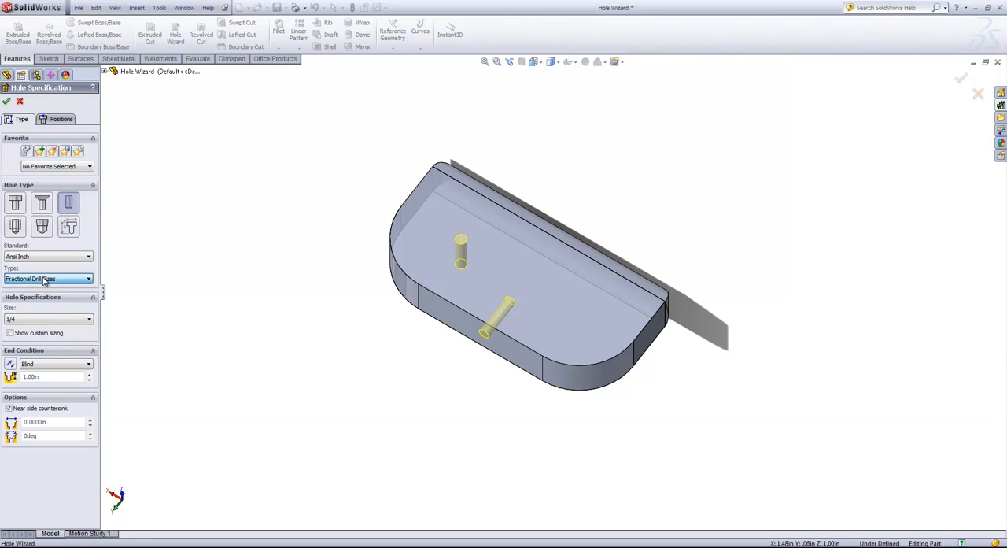
Step: Change the type to Tap Drills, try size #8-32, and set the size to 3/8-24
{"action": "left_click", "coordinate": [45, 279]}
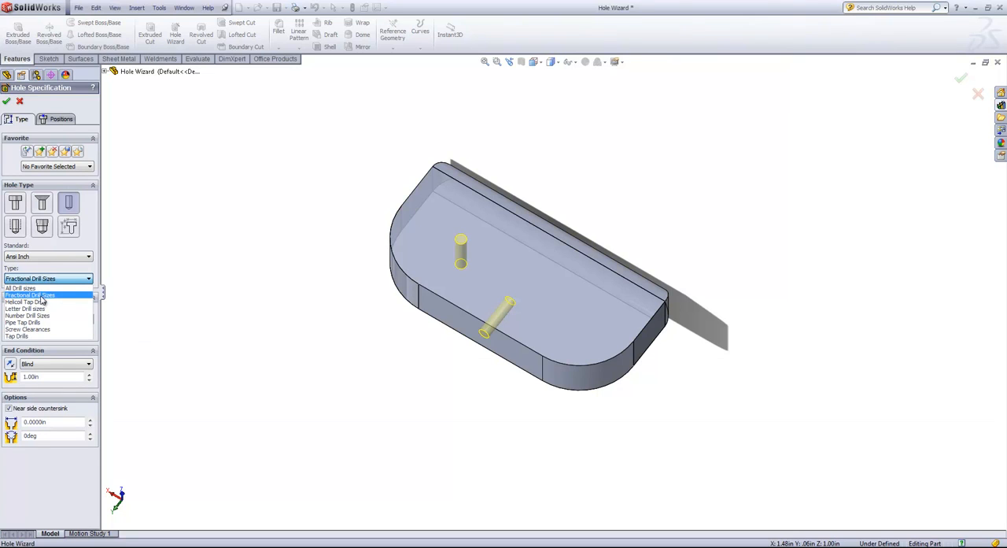
{"action": "left_click", "coordinate": [22, 336]}
{"action": "left_click", "coordinate": [41, 322]}
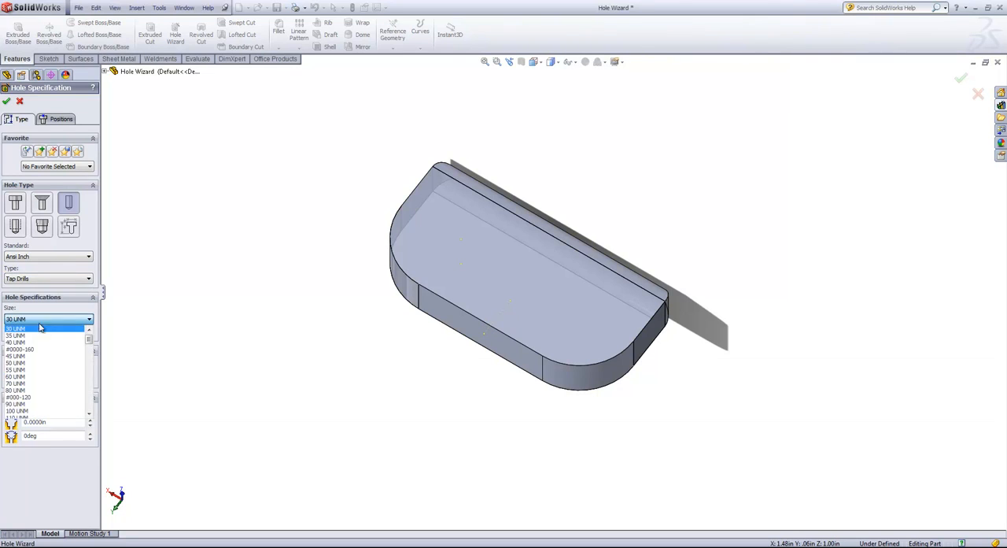
{"action": "left_click", "coordinate": [29, 356]}
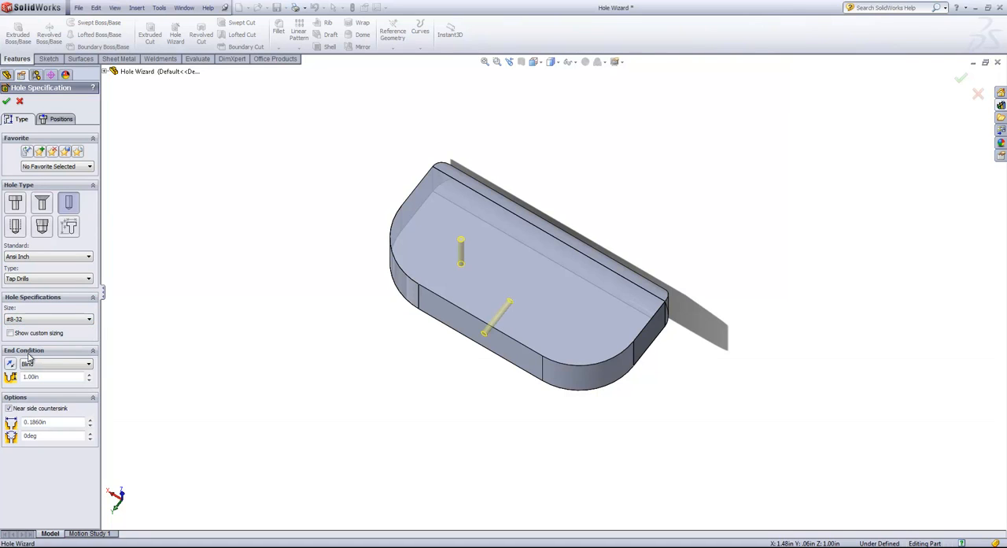
{"action": "left_click", "coordinate": [44, 319]}
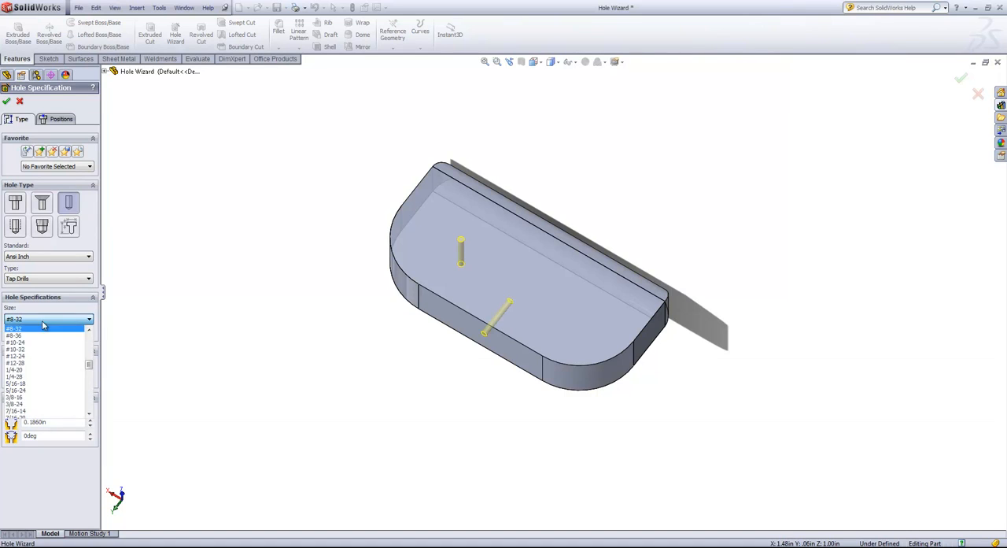
{"action": "left_click", "coordinate": [37, 408]}
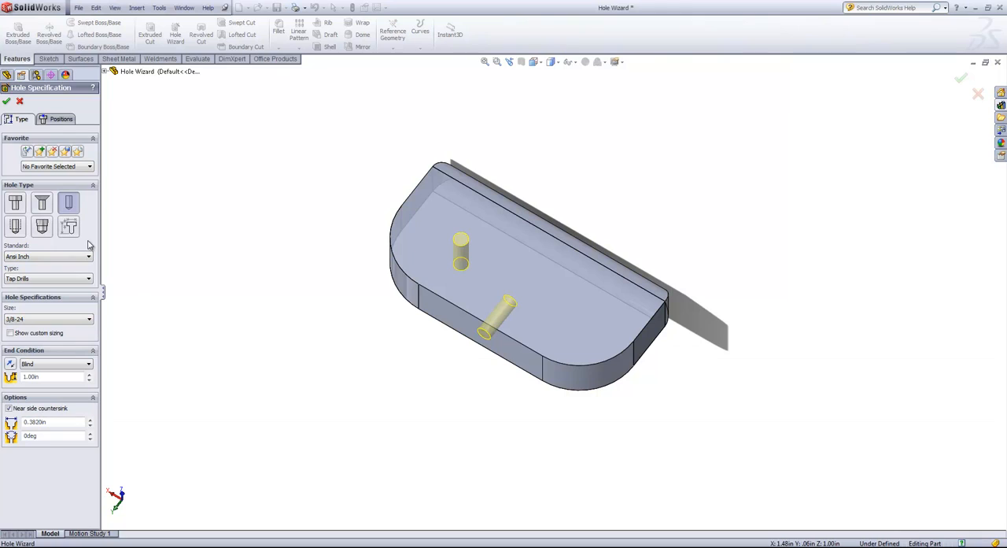
Step: Switch the hole type to Straight Tap as a Bottoming Tapped Hole and set the size to 1/4-28
{"action": "left_click", "coordinate": [15, 227]}
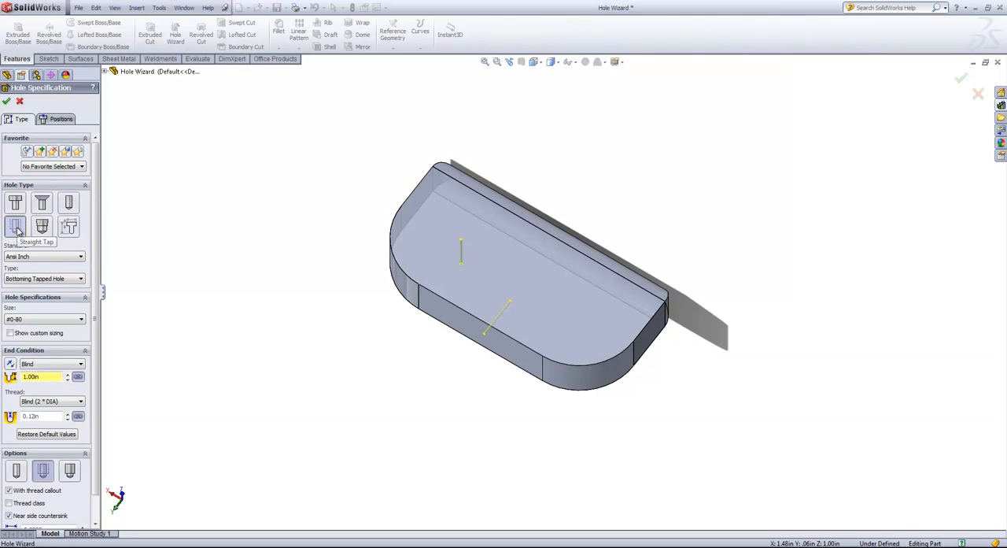
{"action": "left_click", "coordinate": [42, 318]}
{"action": "left_click", "coordinate": [43, 320]}
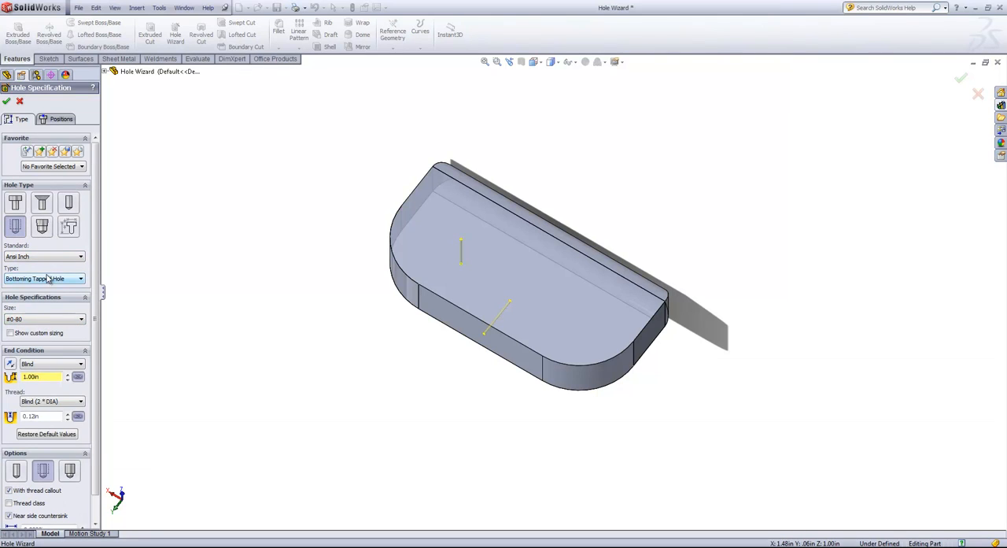
{"action": "left_click", "coordinate": [47, 279]}
{"action": "left_click", "coordinate": [47, 282]}
{"action": "left_click", "coordinate": [45, 320]}
{"action": "scroll", "coordinate": [31, 370], "scroll_direction": "down", "scroll_amount": 5}
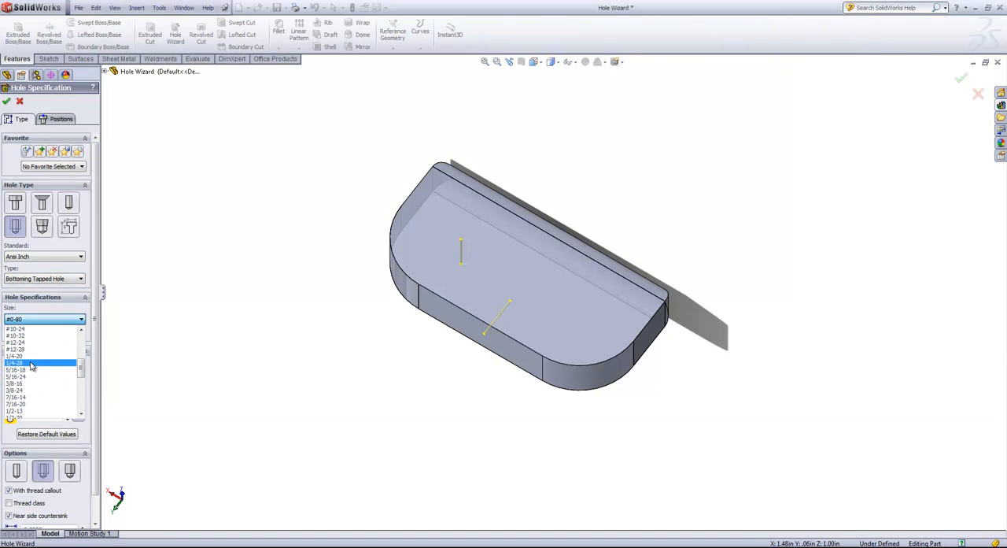
{"action": "left_click", "coordinate": [31, 363]}
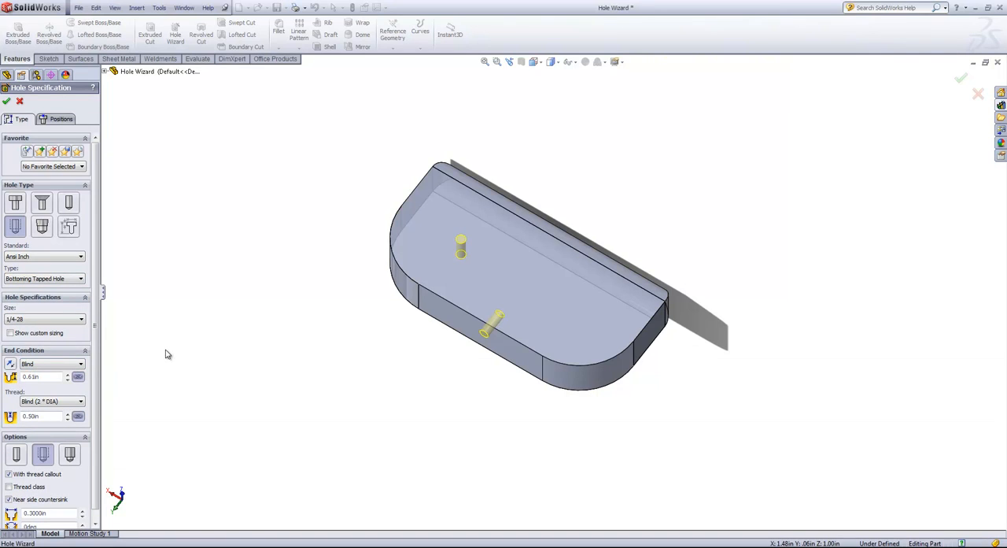
Step: Review the tapped hole's end conditions, keeping Blind, and try the Remove thread option before returning to the thread option with a callout
{"action": "middle_click_drag", "start_coordinate": [167, 349], "coordinate": [165, 304]}
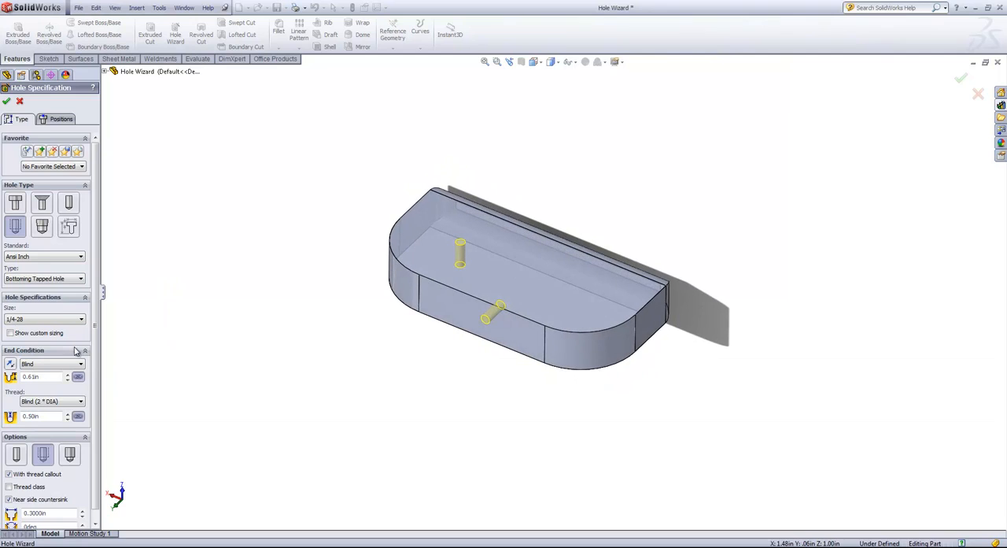
{"action": "scroll", "coordinate": [72, 356], "scroll_direction": "down", "scroll_amount": 1}
{"action": "left_click", "coordinate": [43, 356]}
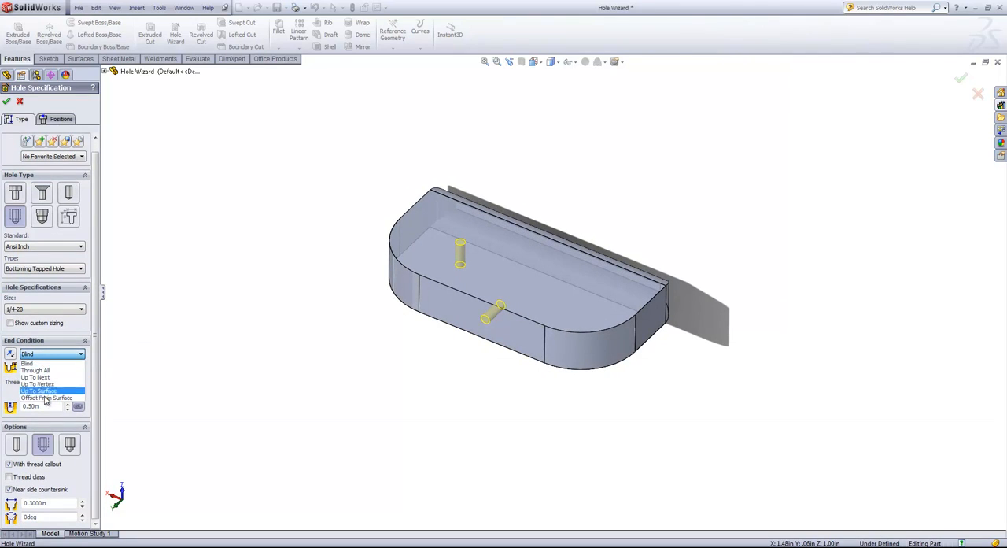
{"action": "left_click", "coordinate": [47, 357]}
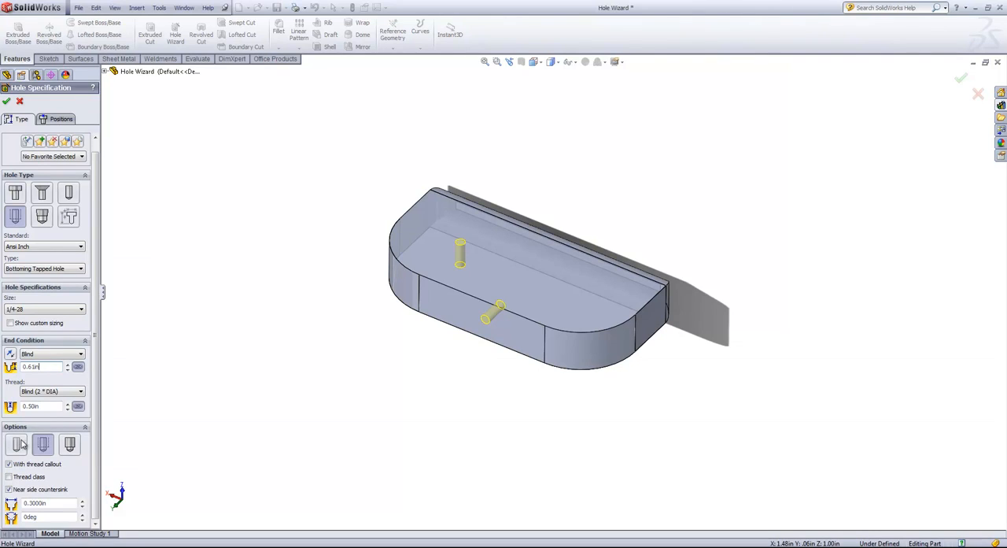
{"action": "left_click", "coordinate": [69, 445]}
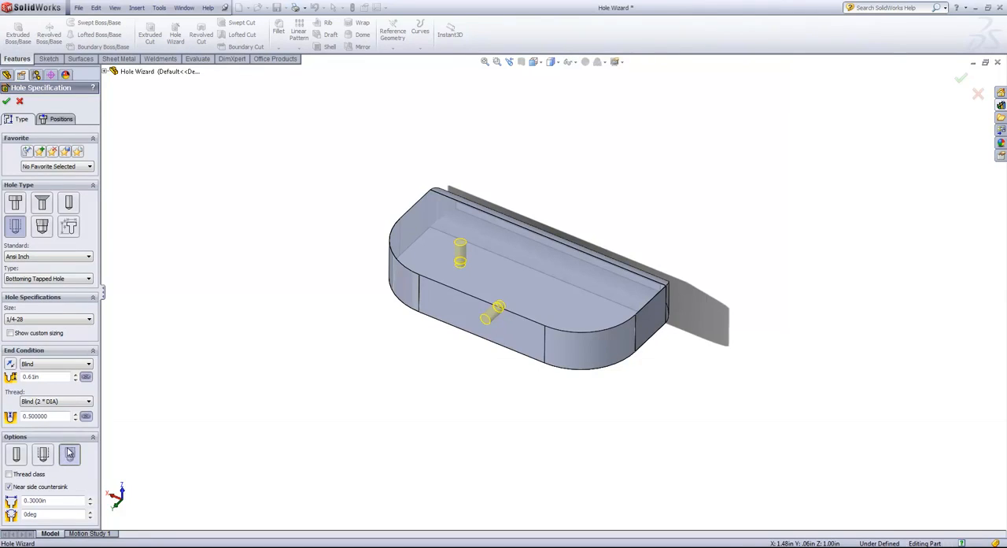
{"action": "left_click", "coordinate": [43, 454]}
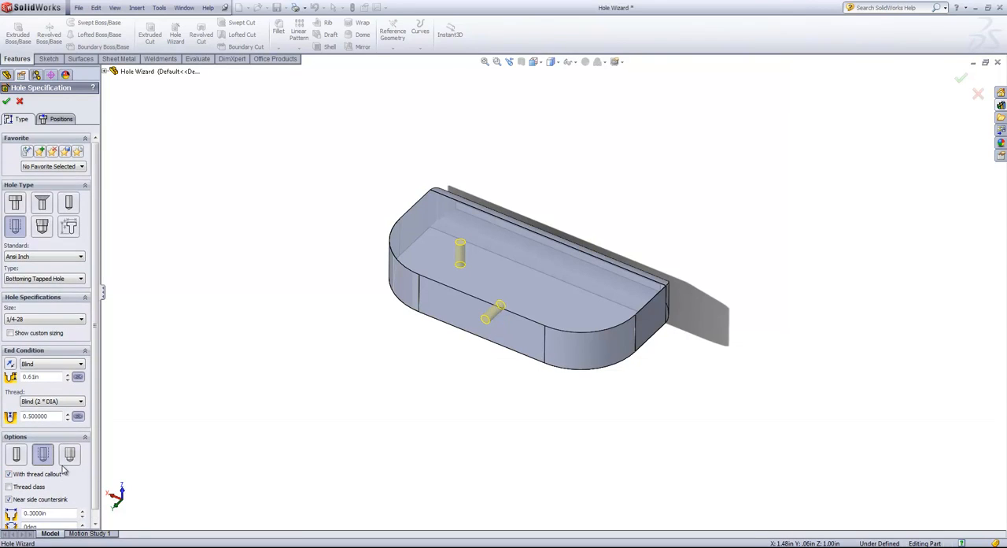
Step: Switch the hole type to Counterbore for a Binding Head Screw, set the size to 1/4, and inspect the preview up close
{"action": "left_click", "coordinate": [18, 206]}
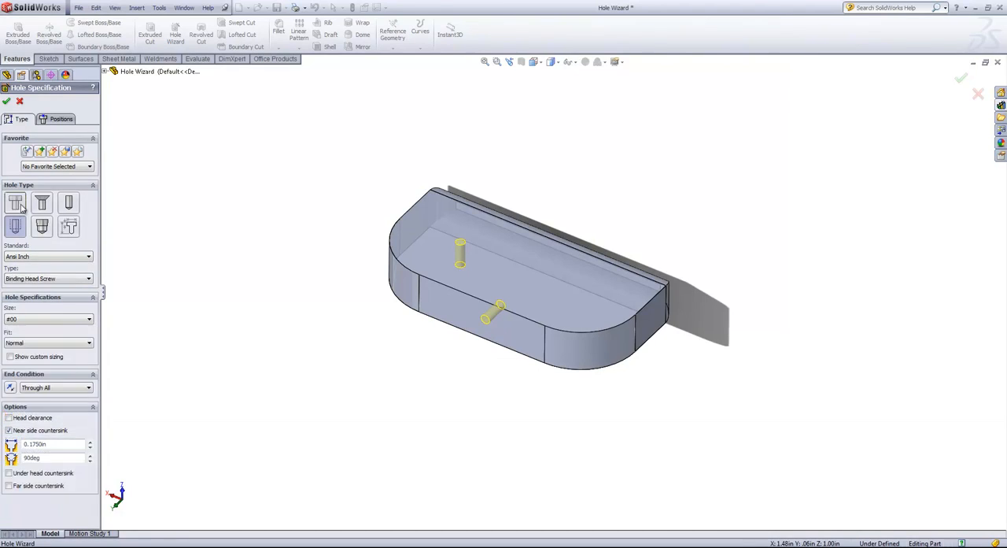
{"action": "left_click", "coordinate": [63, 320]}
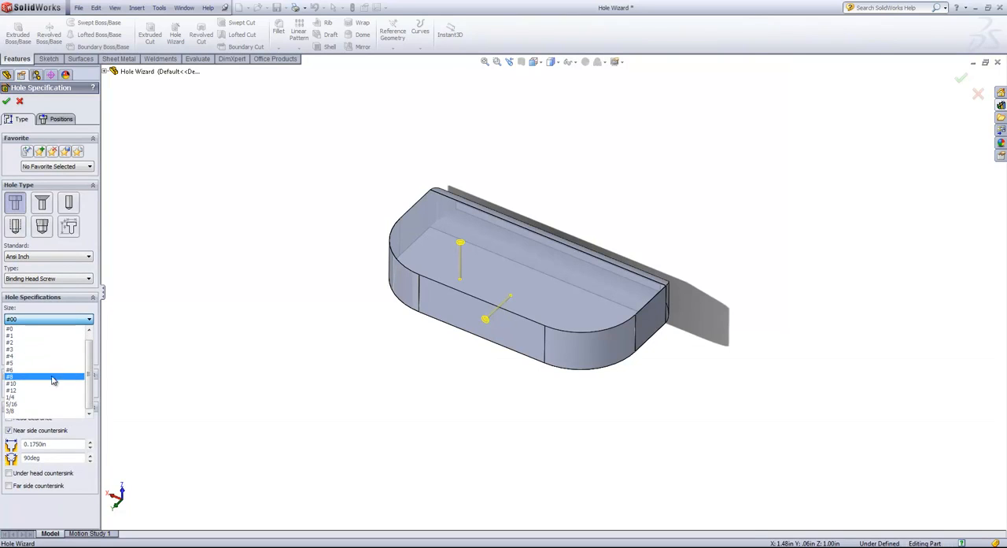
{"action": "left_click", "coordinate": [36, 399]}
{"action": "scroll", "coordinate": [483, 333], "scroll_direction": "down", "scroll_amount": 3}
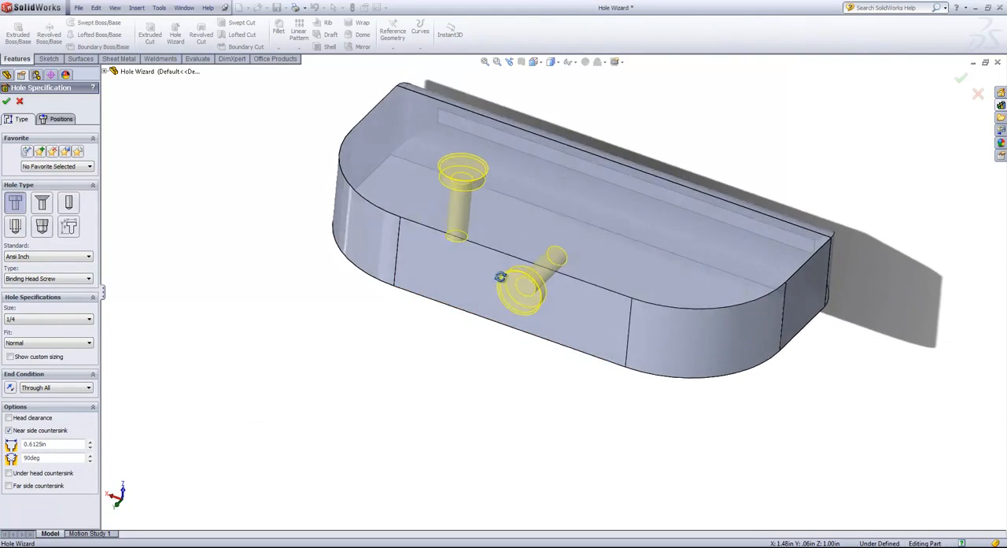
{"action": "middle_click_drag", "start_coordinate": [525, 278], "coordinate": [510, 327]}
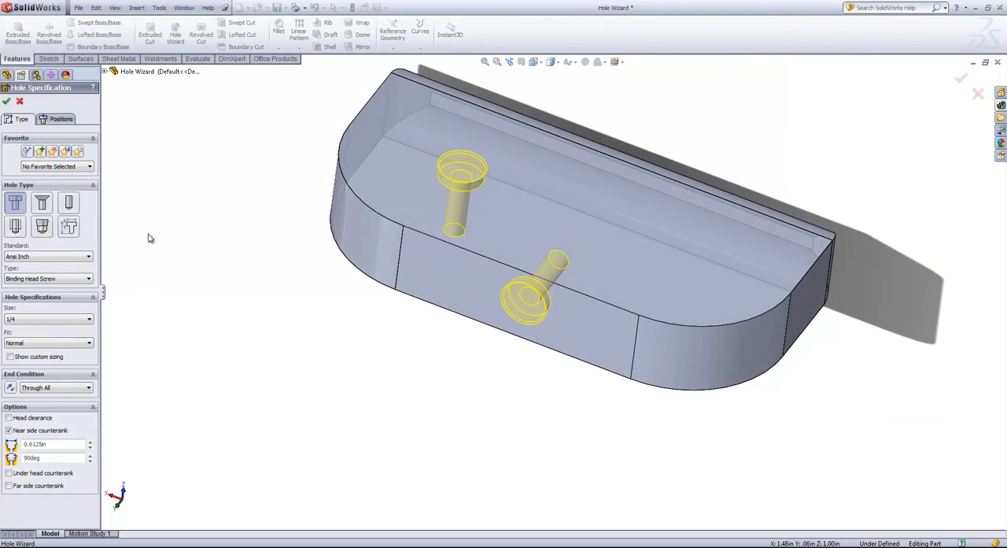
Step: Switch the hole type to Countersink for a Flat Head Screw (100), set the size to 5/16, and create the holes
{"action": "left_click", "coordinate": [42, 204]}
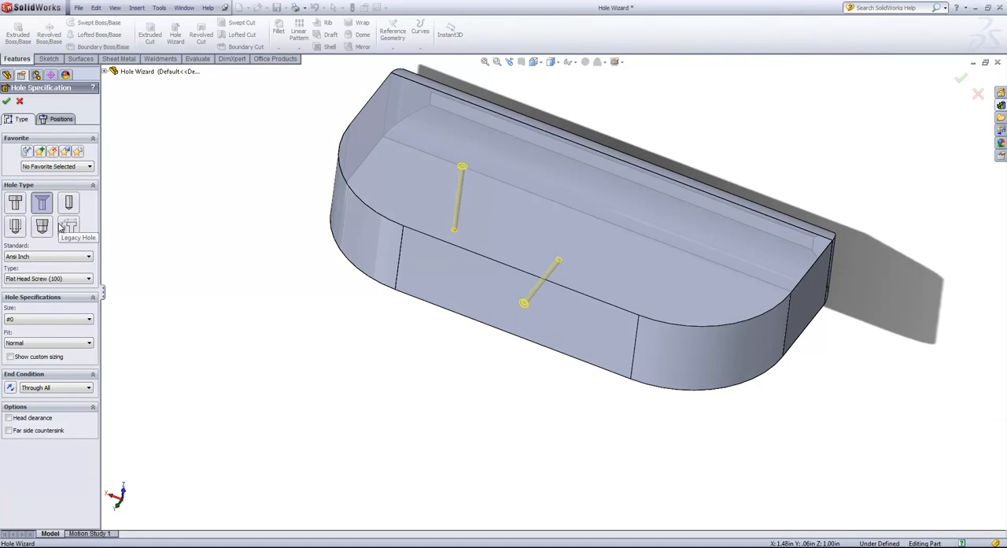
{"action": "left_click", "coordinate": [55, 277]}
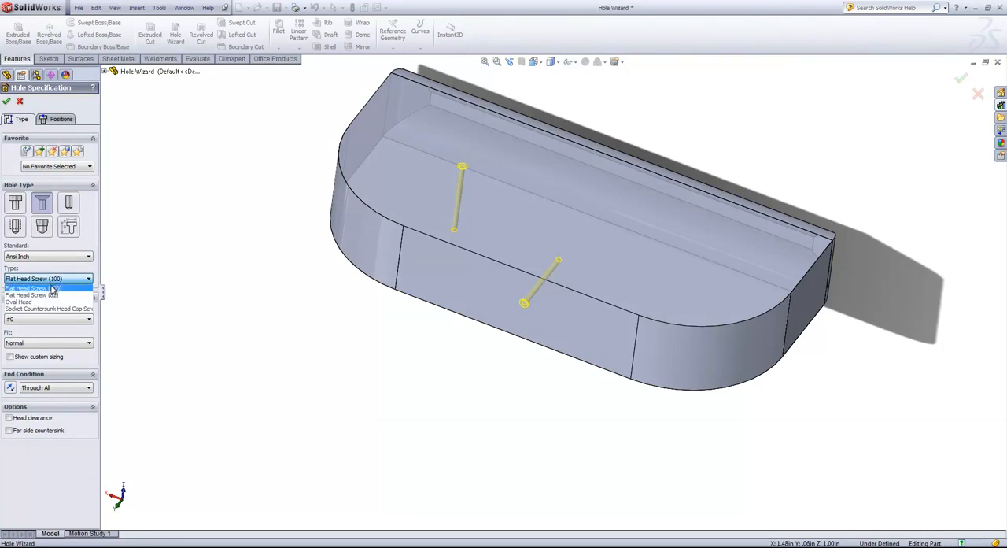
{"action": "left_click", "coordinate": [56, 275]}
{"action": "left_click", "coordinate": [46, 319]}
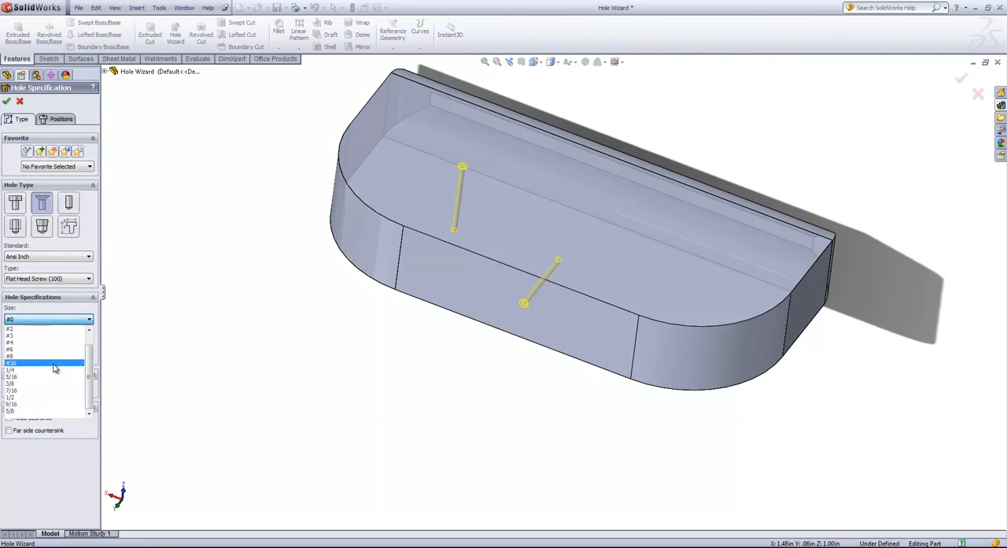
{"action": "left_click", "coordinate": [32, 390]}
{"action": "middle_click_drag", "start_coordinate": [283, 303], "coordinate": [223, 263]}
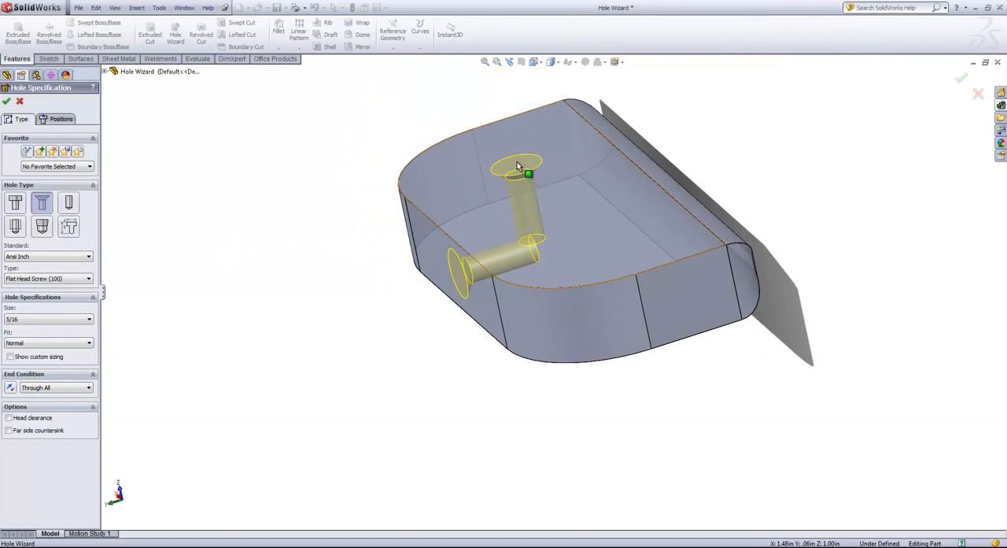
{"action": "middle_click_drag", "start_coordinate": [514, 170], "coordinate": [487, 178]}
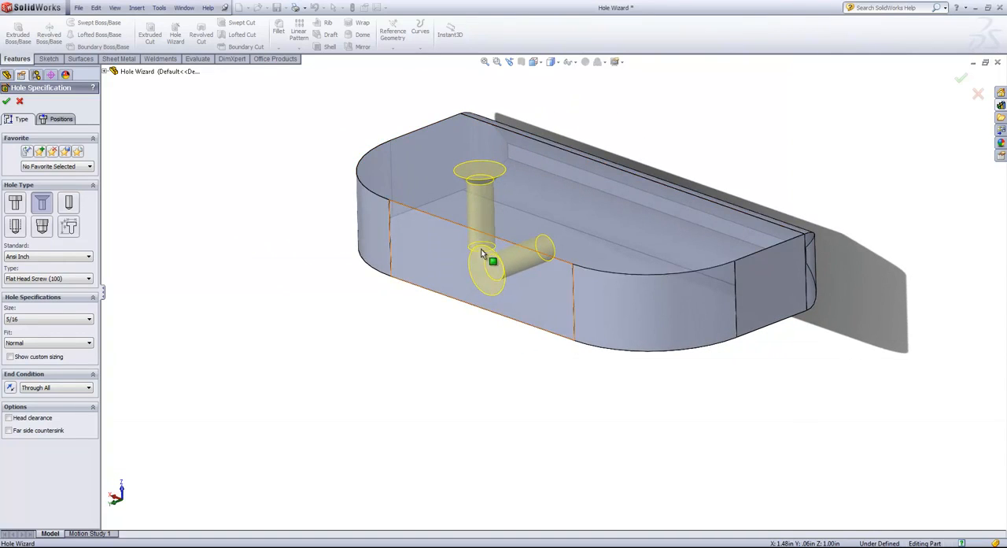
{"action": "middle_click_drag", "start_coordinate": [268, 200], "coordinate": [307, 217]}
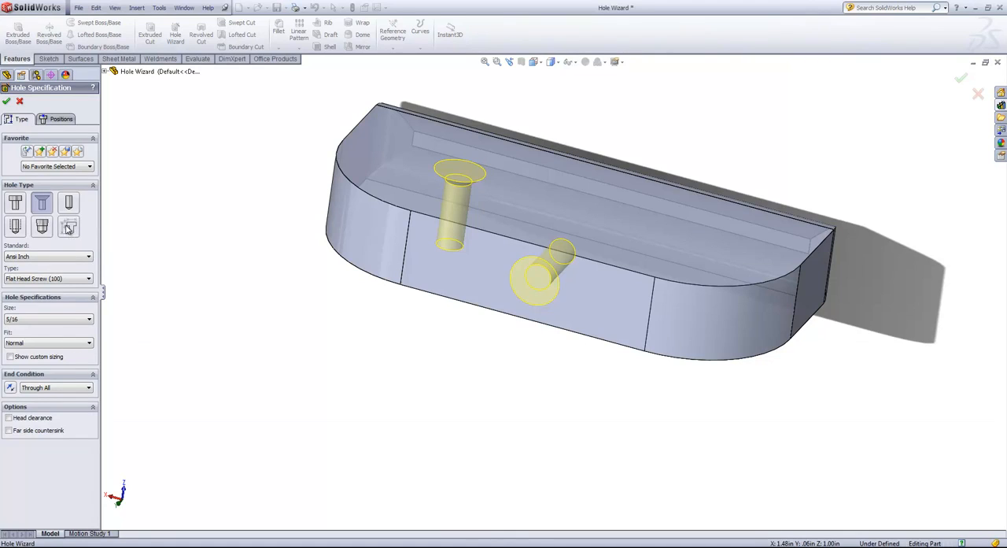
{"action": "left_click", "coordinate": [6, 101]}
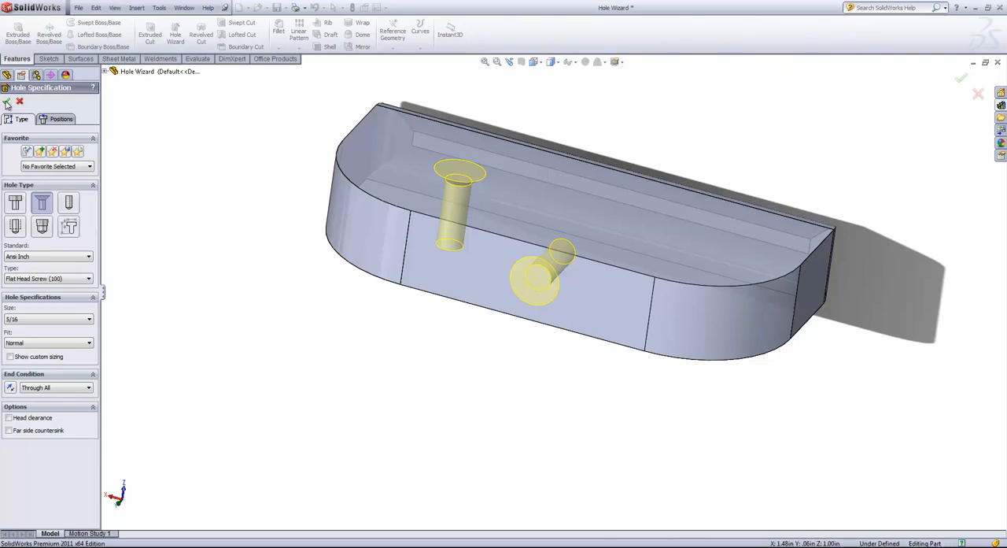
Step: Inspect the finished countersunk holes on the plate's top and front faces from several angles
{"action": "left_click", "coordinate": [257, 139]}
{"action": "mouse_move", "coordinate": [281, 127]}
{"action": "middle_mouse_down"}
{"action": "mouse_move", "coordinate": [268, 209]}
{"action": "mouse_move", "coordinate": [284, 168]}
{"action": "middle_mouse_up"}
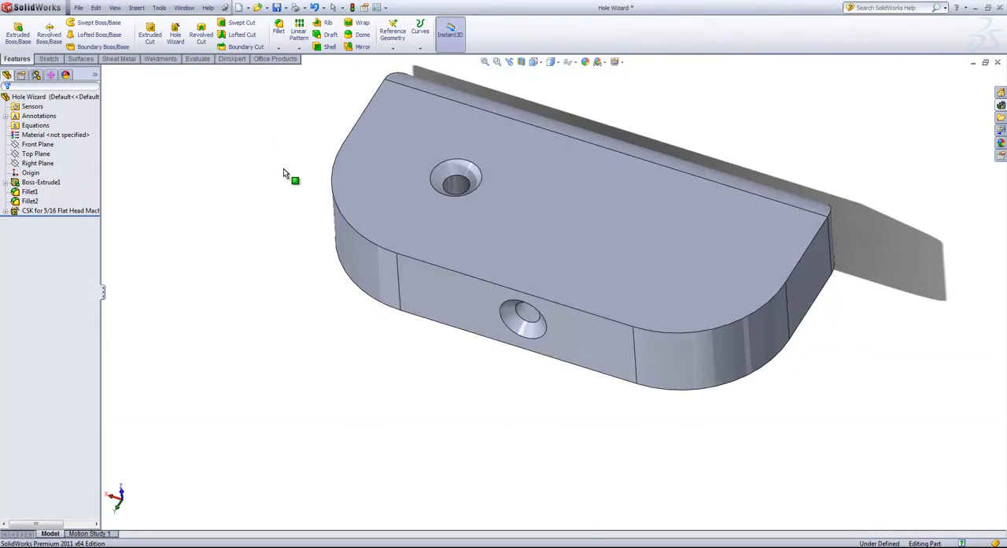
{"action": "left_click", "coordinate": [472, 175]}
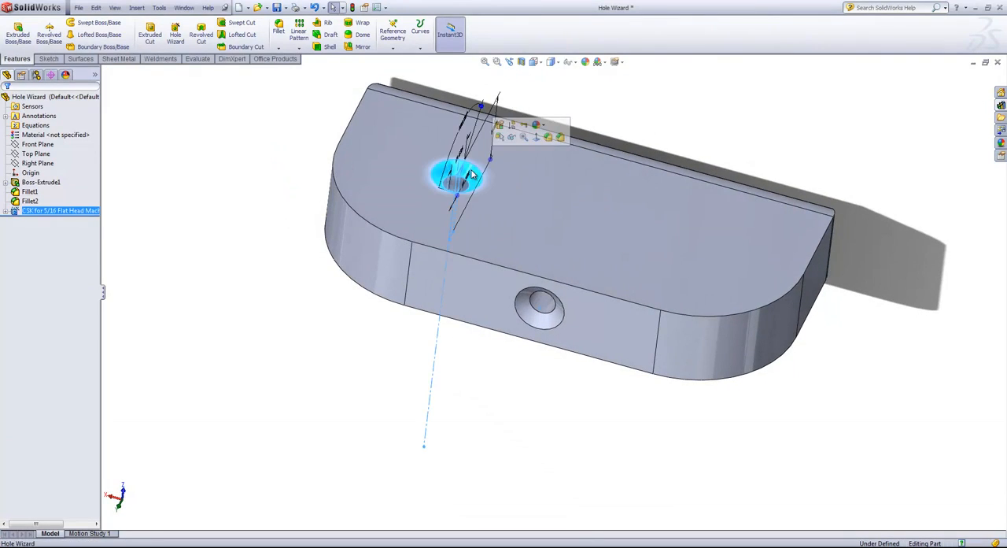
{"action": "middle_click_drag", "start_coordinate": [472, 175], "coordinate": [448, 209]}
{"action": "left_click", "coordinate": [267, 220]}
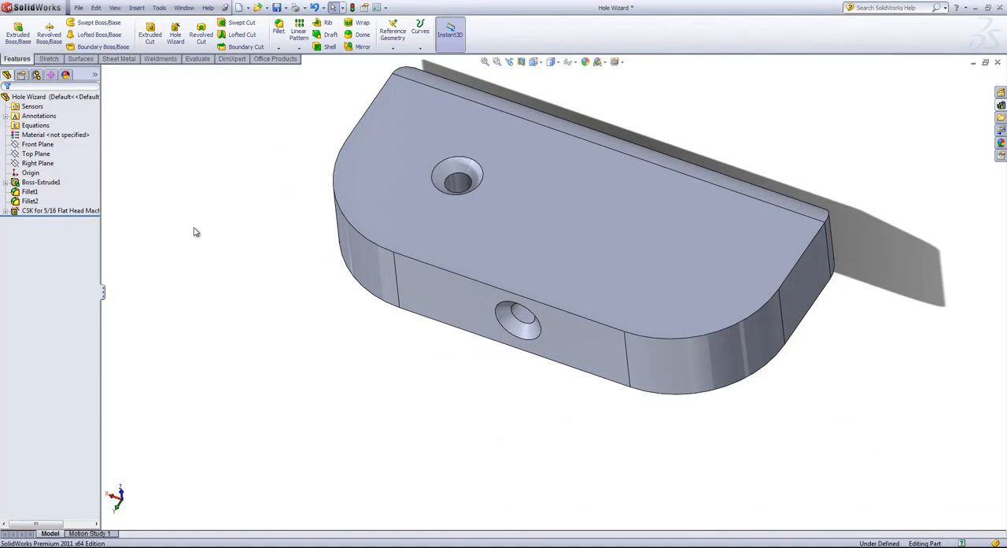
{"action": "scroll", "coordinate": [236, 195], "scroll_direction": "down", "scroll_amount": 2}
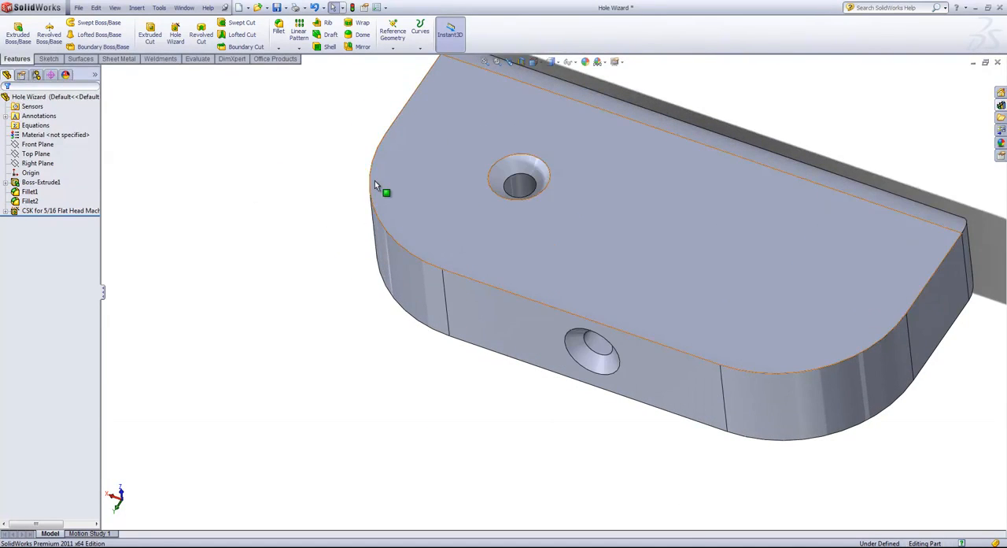
{"action": "scroll", "coordinate": [375, 181], "scroll_direction": "up", "scroll_amount": 1}
Step: Edit the countersink feature's 3D position sketch and move the top-face hole point toward the middle of the plate
{"action": "right_click", "coordinate": [44, 212]}
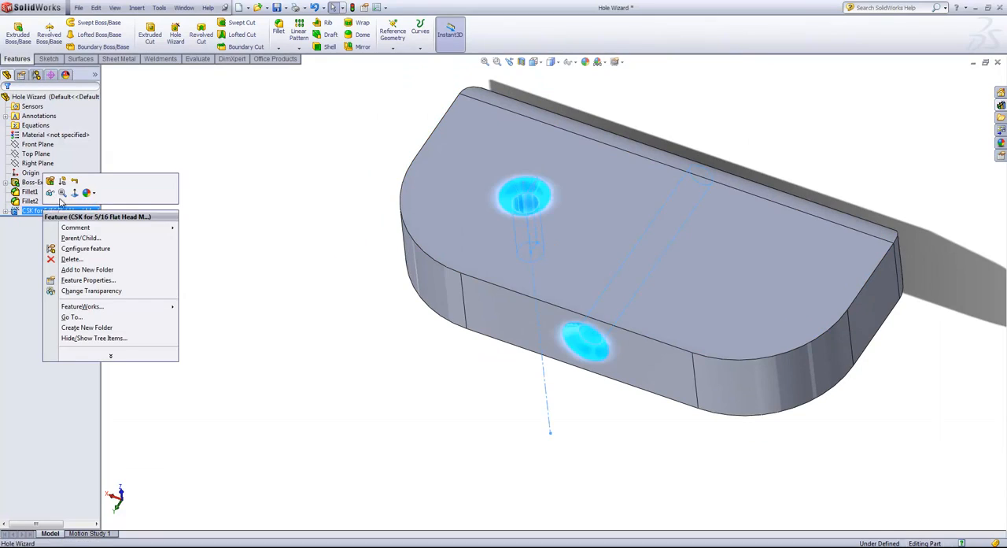
{"action": "left_click", "coordinate": [9, 216]}
{"action": "left_click", "coordinate": [6, 211]}
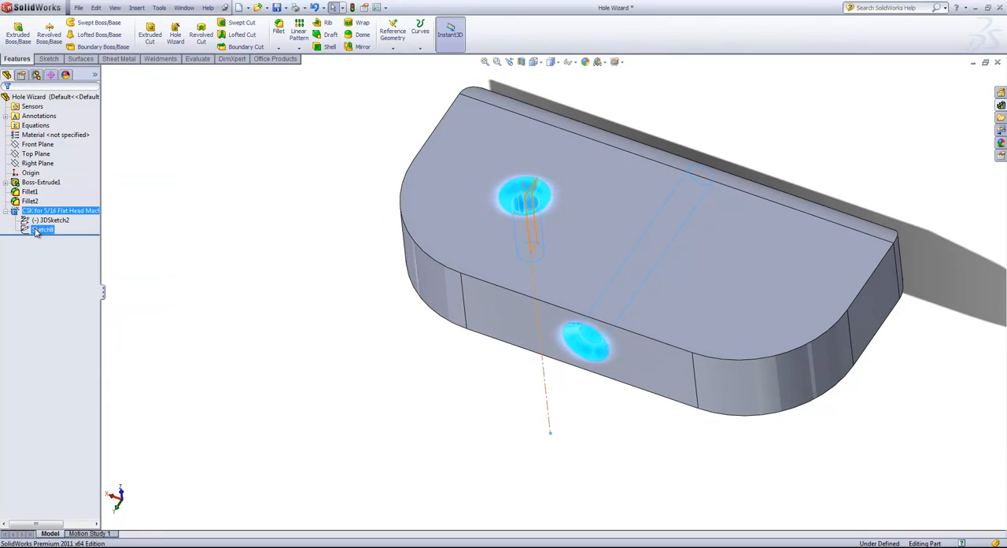
{"action": "left_click", "coordinate": [43, 220]}
{"action": "right_click", "coordinate": [37, 224]}
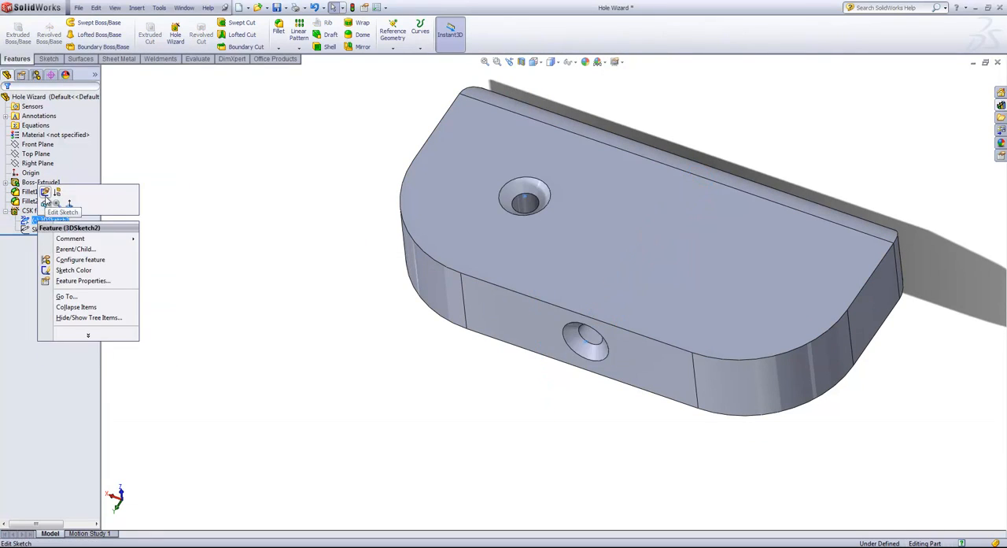
{"action": "left_click", "coordinate": [63, 203]}
{"action": "mouse_move", "coordinate": [525, 197]}
{"action": "left_mouse_down"}
{"action": "mouse_move", "coordinate": [594, 208]}
{"action": "mouse_move", "coordinate": [585, 180]}
{"action": "mouse_move", "coordinate": [584, 204]}
{"action": "left_mouse_up"}
{"action": "left_click", "coordinate": [959, 78]}
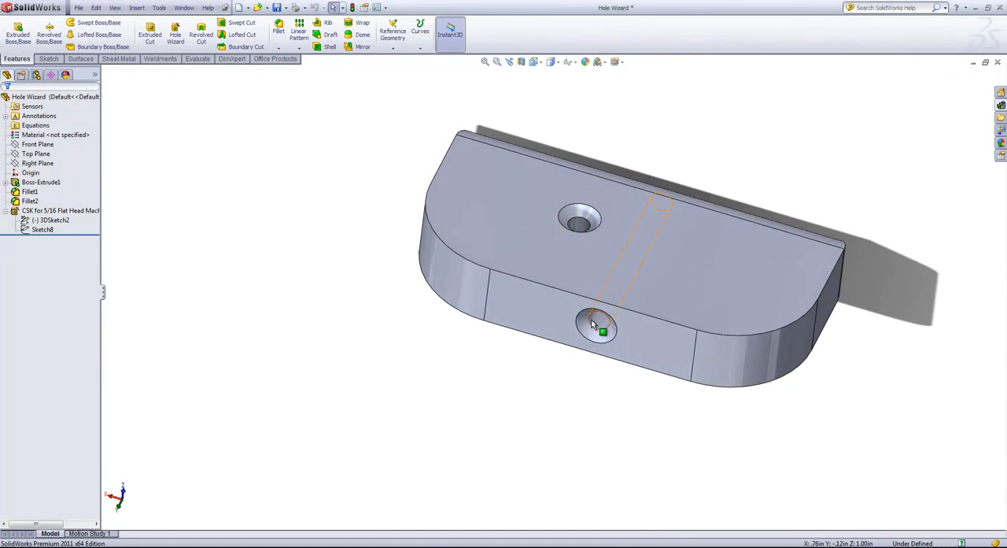
Step: Add two more hole points on the top face in the position sketch, one on each side of the existing hole
{"action": "right_click", "coordinate": [52, 220]}
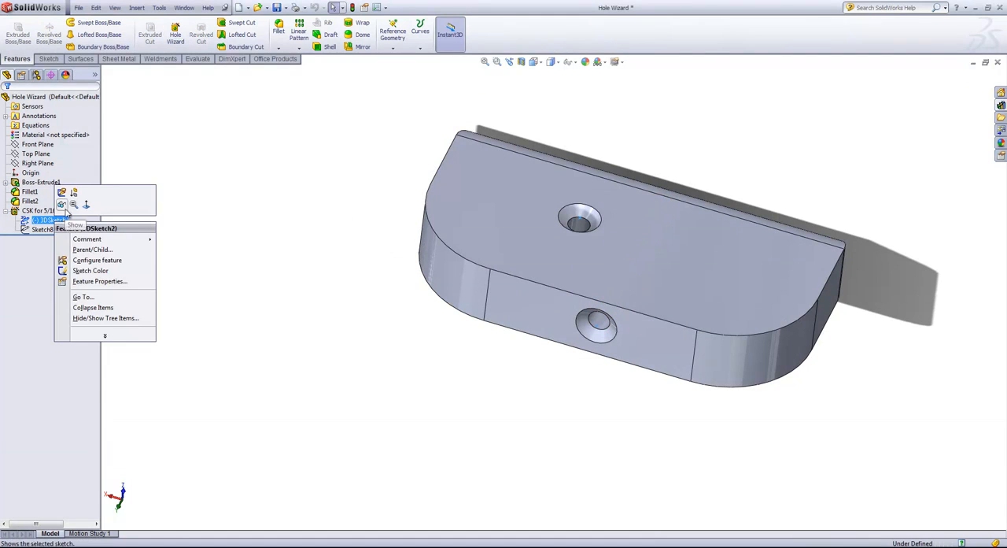
{"action": "left_click", "coordinate": [62, 189]}
{"action": "left_click", "coordinate": [120, 46]}
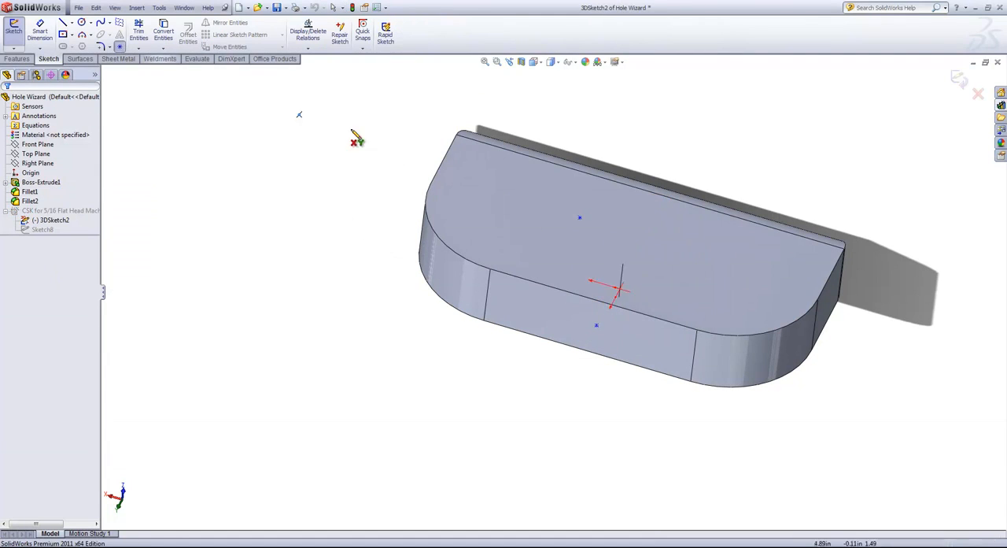
{"action": "left_click", "coordinate": [481, 210]}
{"action": "left_click", "coordinate": [719, 260]}
{"action": "left_click", "coordinate": [958, 79]}
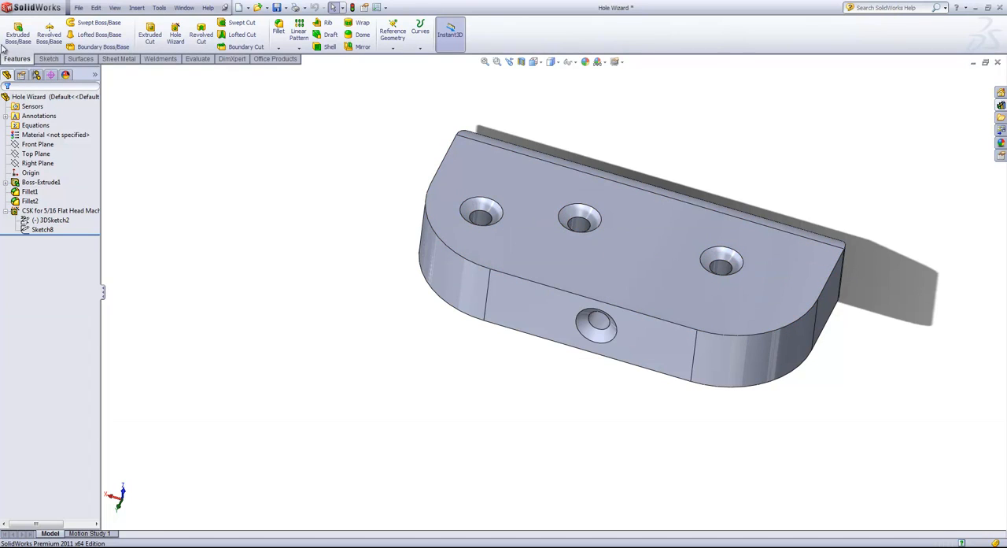
{"action": "left_click", "coordinate": [149, 35]}
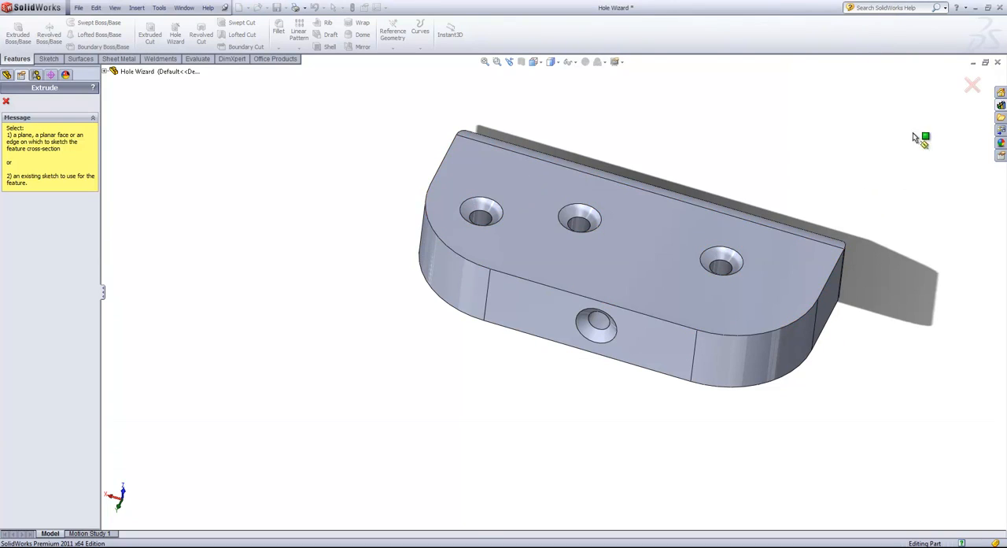
{"action": "left_click", "coordinate": [973, 85]}
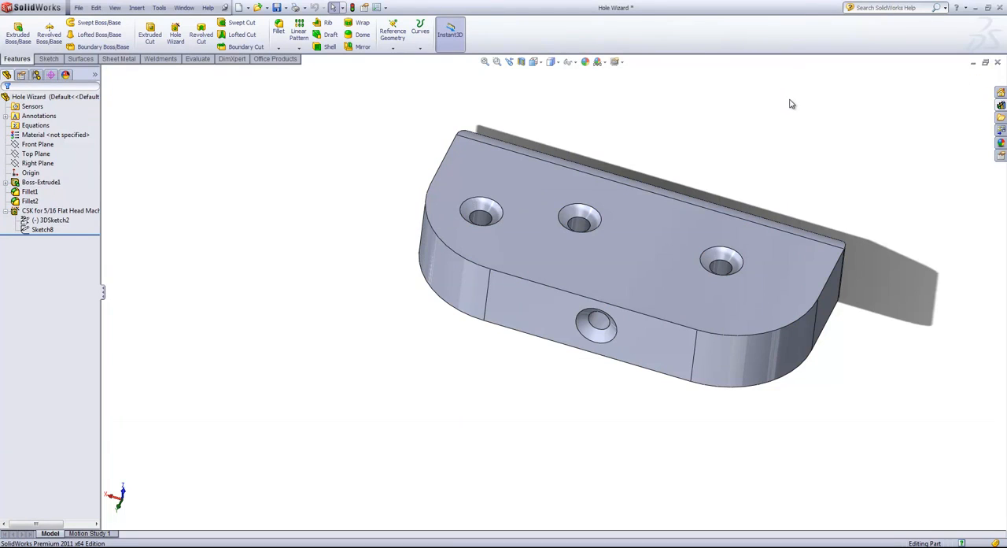